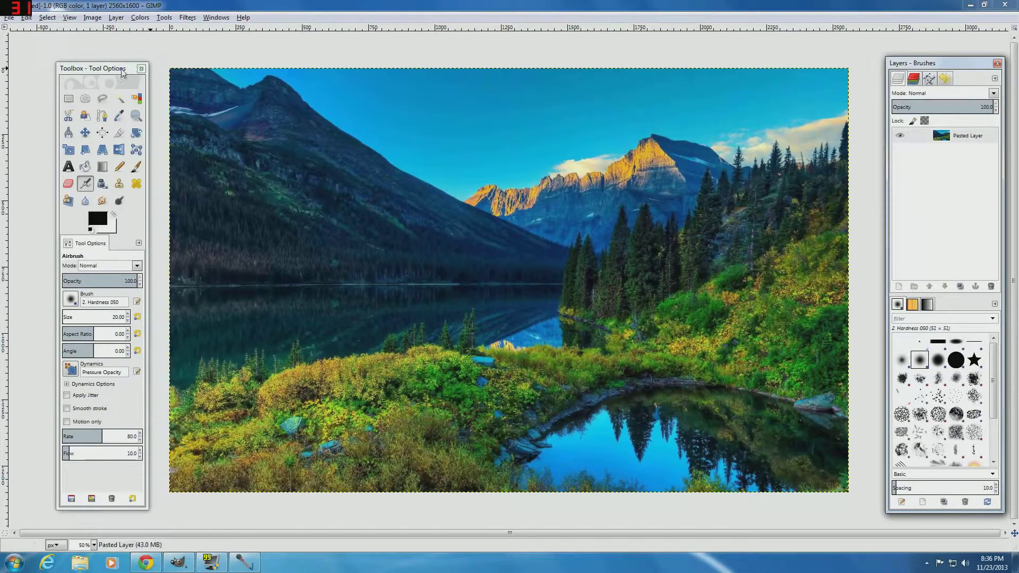
Open Color Balance and try the midtones' cyan-red level at -100 and at 100
{"action": "left_click", "coordinate": [140, 17]}
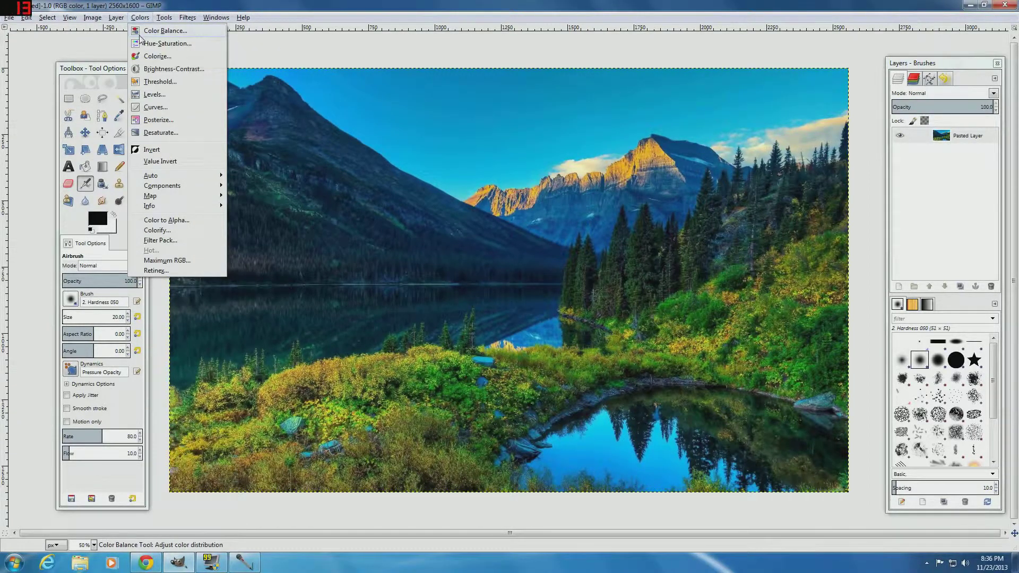
{"action": "left_click", "coordinate": [140, 32]}
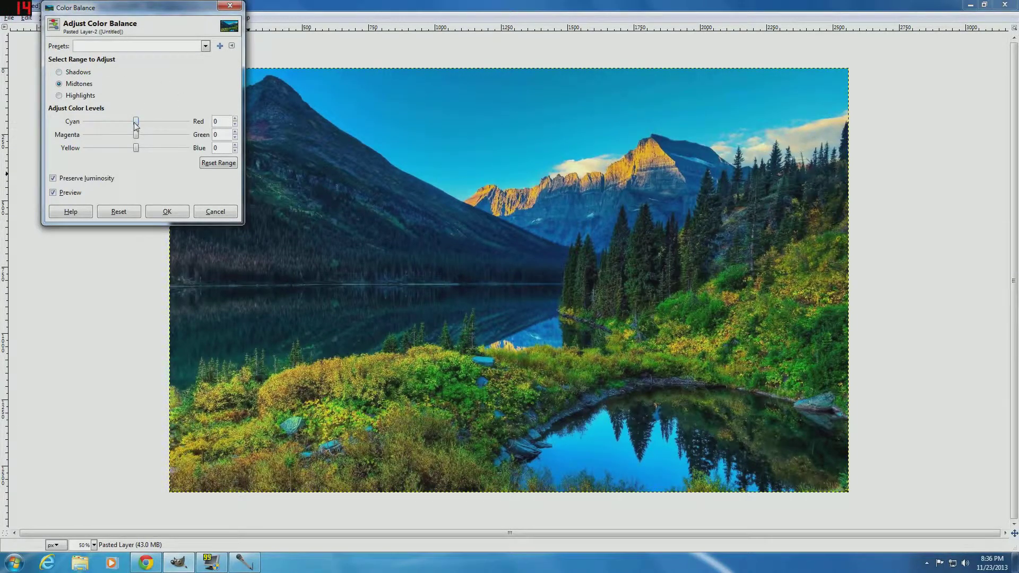
{"action": "mouse_move", "coordinate": [136, 125]}
{"action": "left_mouse_down"}
{"action": "mouse_move", "coordinate": [97, 127]}
{"action": "mouse_move", "coordinate": [129, 130]}
{"action": "left_mouse_up"}
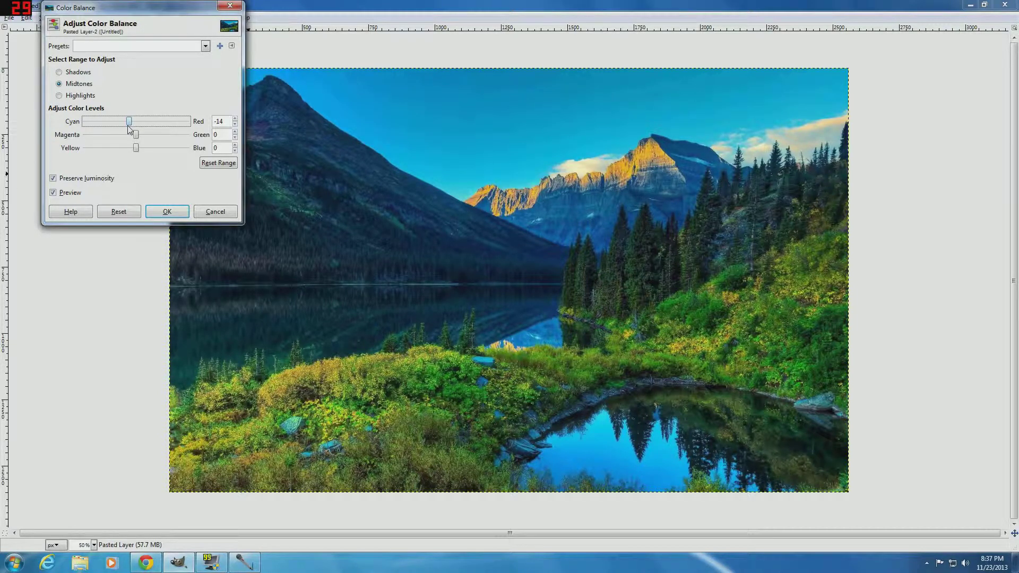
{"action": "left_click_drag", "start_coordinate": [129, 130], "coordinate": [79, 120]}
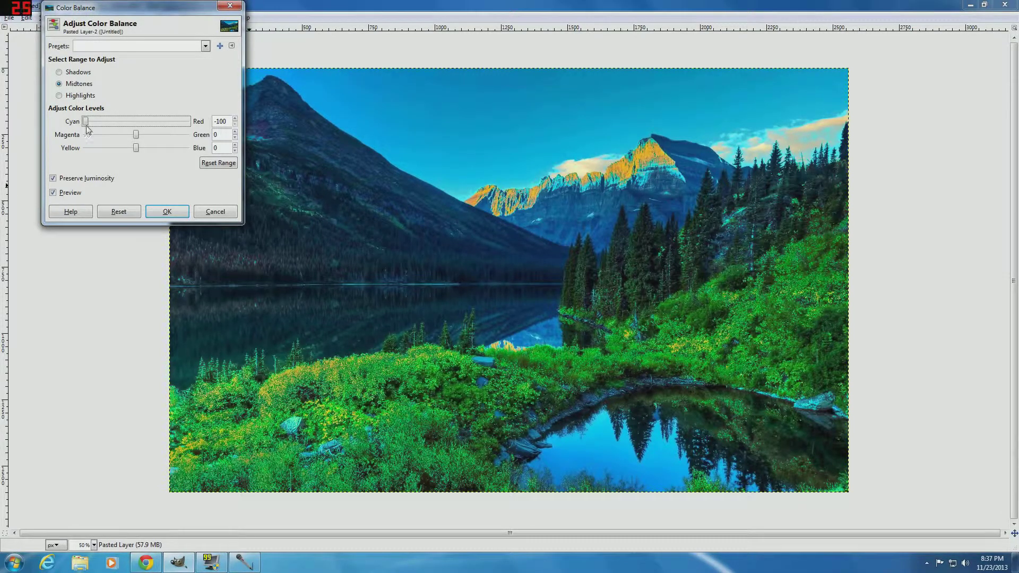
{"action": "left_click_drag", "start_coordinate": [88, 122], "coordinate": [205, 131]}
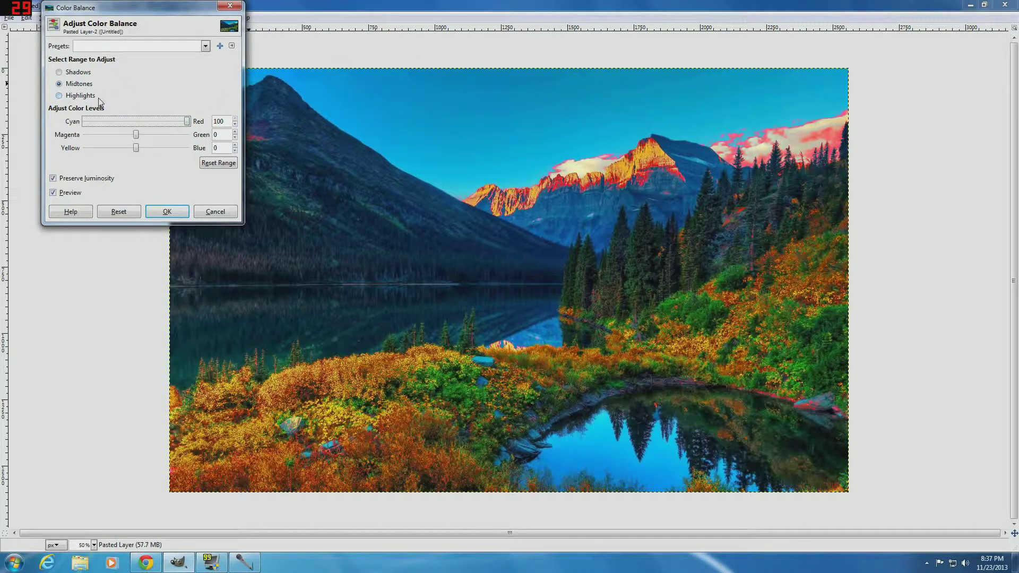
Try a cyan-red level of 100 on the highlights and the shadows, and discard the whole colour balance adjustment
{"action": "left_click", "coordinate": [70, 97]}
{"action": "left_click_drag", "start_coordinate": [136, 122], "coordinate": [256, 134]}
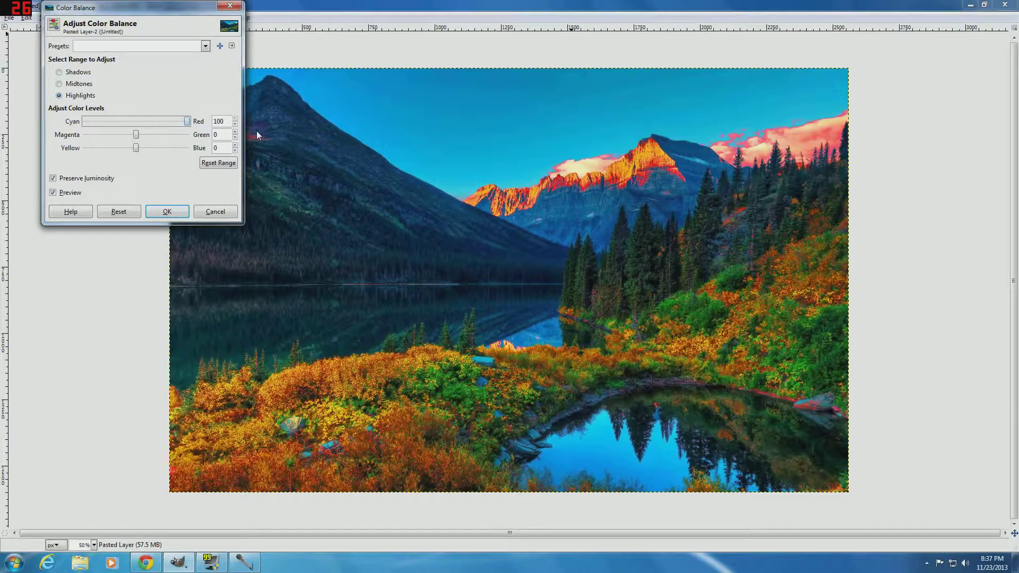
{"action": "left_click", "coordinate": [59, 72]}
{"action": "left_click_drag", "start_coordinate": [136, 122], "coordinate": [237, 125]}
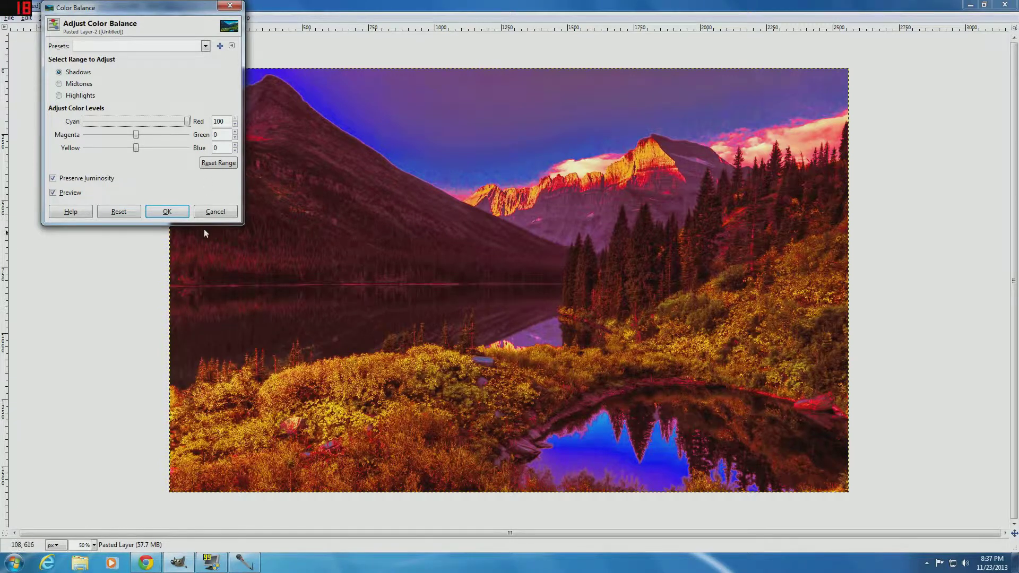
{"action": "left_click", "coordinate": [214, 211]}
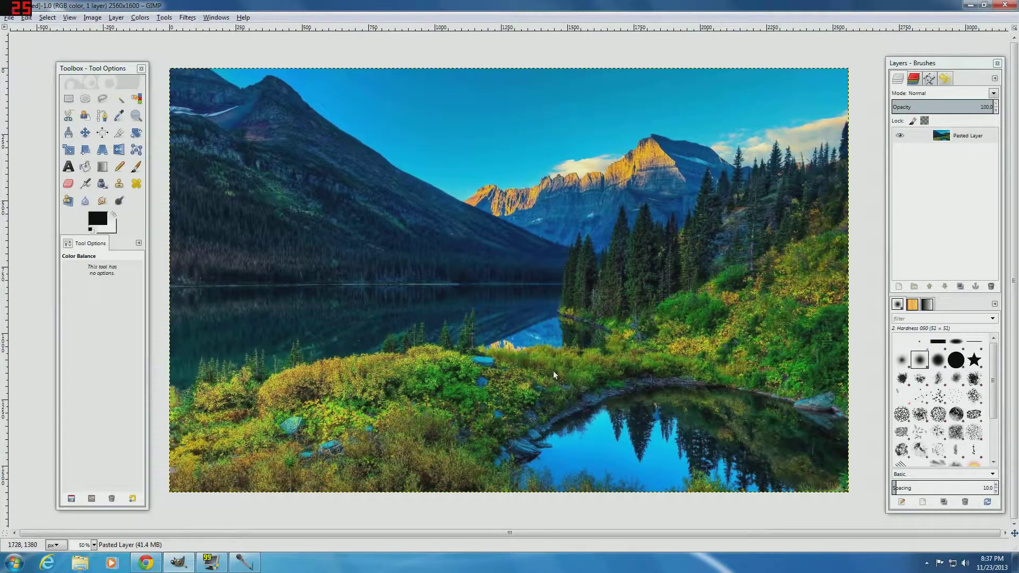
Try shifting the midtones' magenta-green level to -34 and about -16 in Color Balance, and discard the adjustment
{"action": "left_click", "coordinate": [140, 18]}
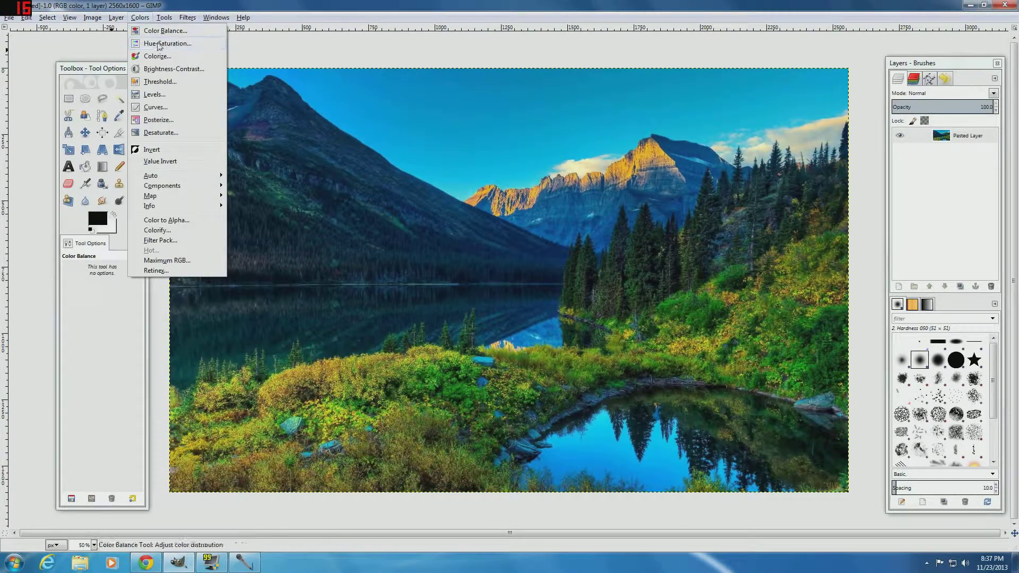
{"action": "left_click", "coordinate": [165, 30]}
{"action": "left_click_drag", "start_coordinate": [137, 136], "coordinate": [125, 135]}
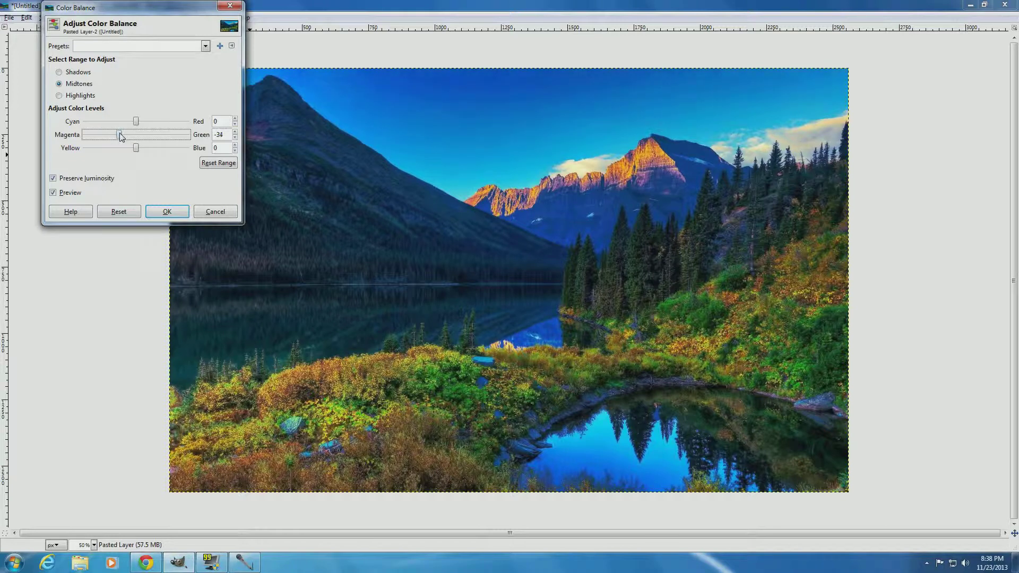
{"action": "left_click_drag", "start_coordinate": [118, 137], "coordinate": [124, 138]}
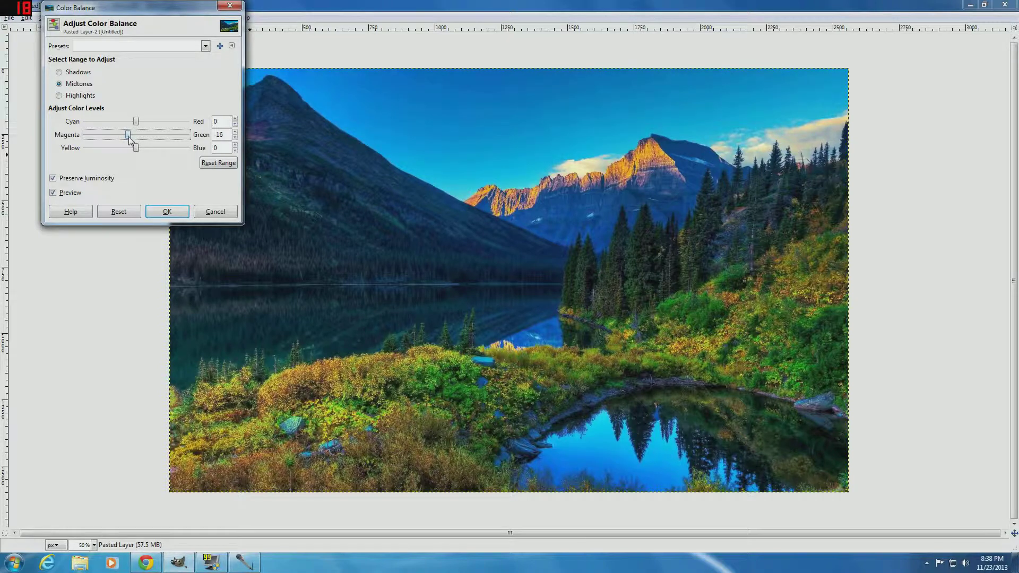
{"action": "left_click", "coordinate": [216, 211]}
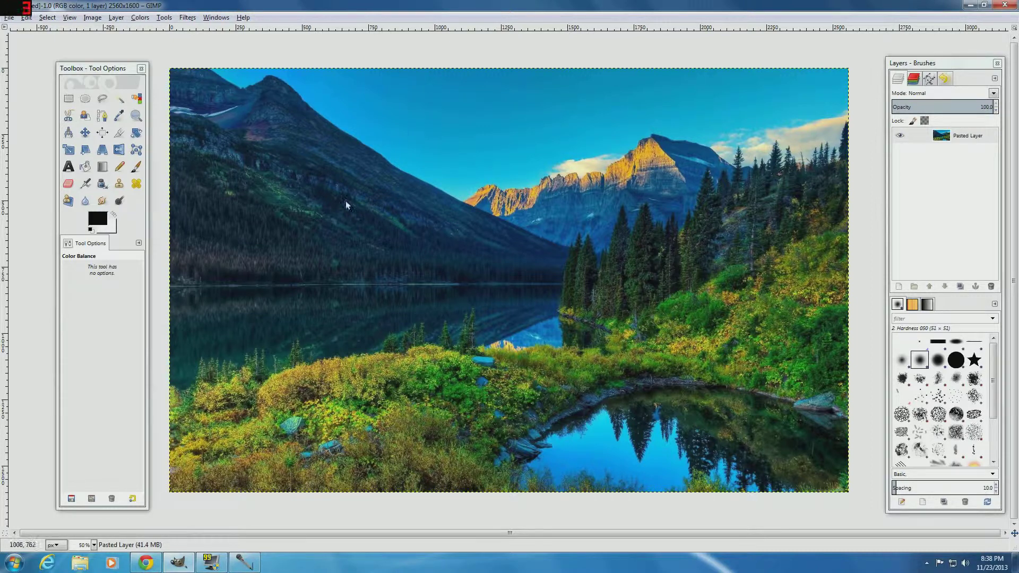
{"action": "left_click", "coordinate": [140, 18]}
{"action": "mouse_move", "coordinate": [187, 18]}
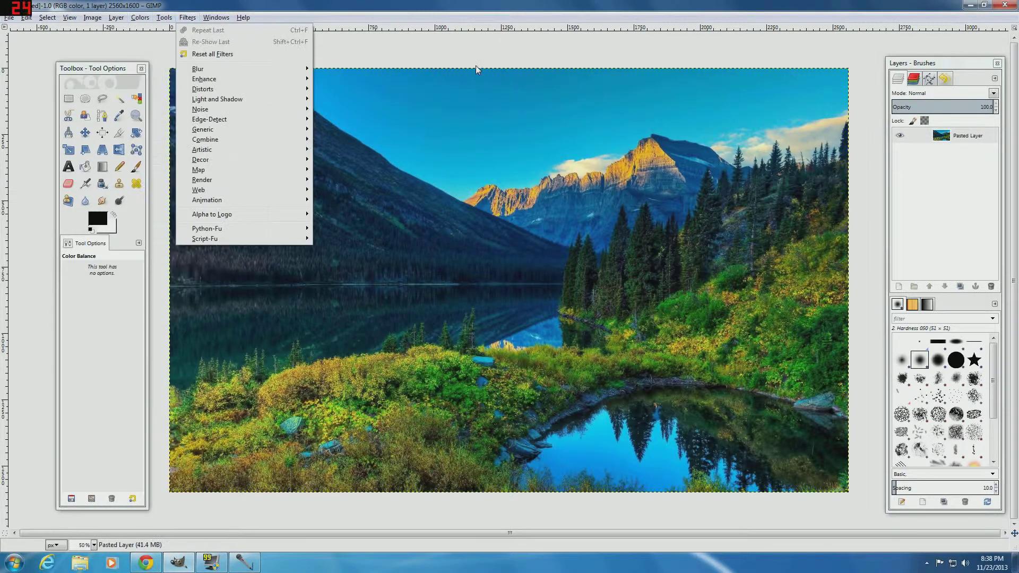
{"action": "left_click", "coordinate": [861, 198]}
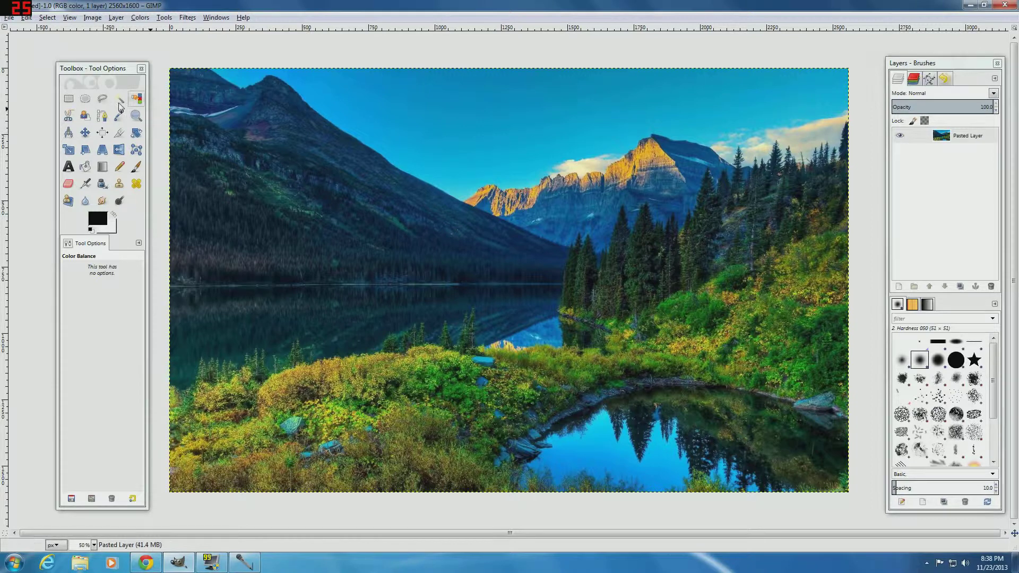
Outline the bushy foreground between the lake and the pond with a closed freehand selection
{"action": "left_click", "coordinate": [102, 99]}
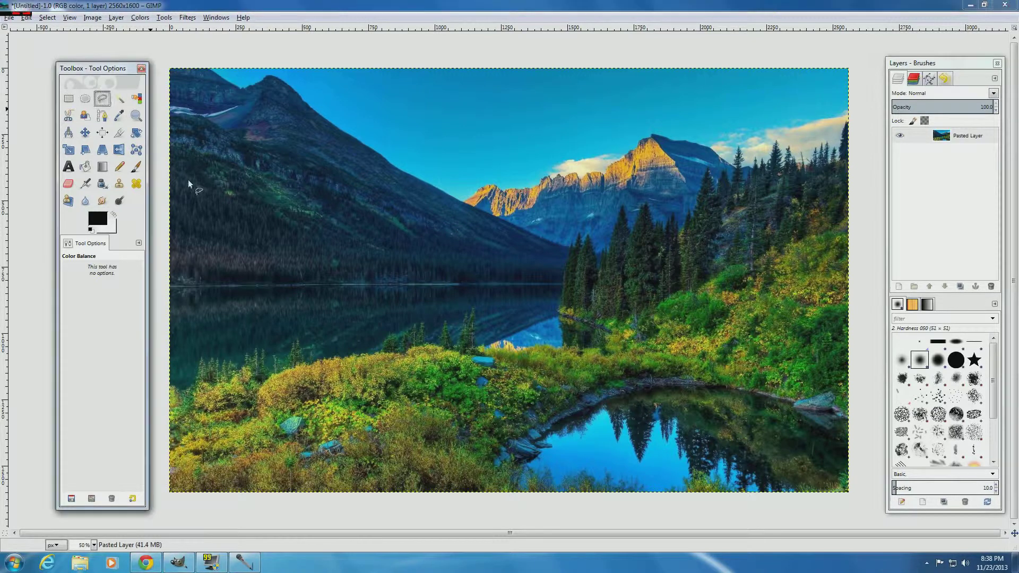
{"action": "left_click", "coordinate": [538, 435]}
{"action": "left_click_drag", "start_coordinate": [577, 392], "coordinate": [562, 345]}
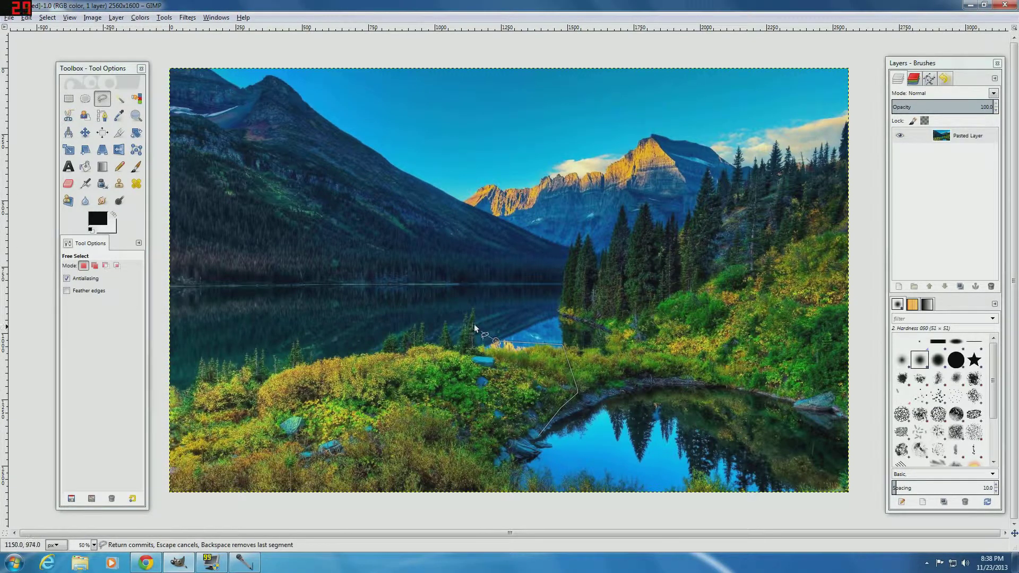
{"action": "mouse_move", "coordinate": [385, 339]}
{"action": "left_mouse_down"}
{"action": "mouse_move", "coordinate": [320, 358]}
{"action": "mouse_move", "coordinate": [296, 341]}
{"action": "mouse_move", "coordinate": [258, 341]}
{"action": "mouse_move", "coordinate": [202, 359]}
{"action": "mouse_move", "coordinate": [184, 413]}
{"action": "mouse_move", "coordinate": [190, 498]}
{"action": "mouse_move", "coordinate": [247, 508]}
{"action": "mouse_move", "coordinate": [355, 497]}
{"action": "mouse_move", "coordinate": [508, 506]}
{"action": "mouse_move", "coordinate": [531, 478]}
{"action": "mouse_move", "coordinate": [539, 440]}
{"action": "left_mouse_up"}
{"action": "left_click", "coordinate": [539, 436]}
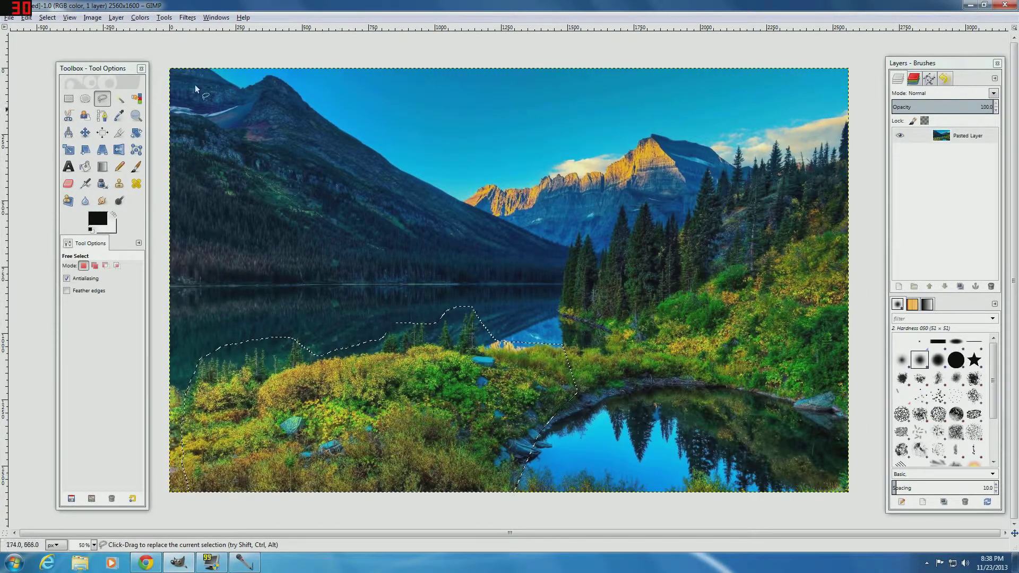
Try midtone levels of -3 magenta-green and -90 yellow-blue on the selected foreground, discard them and clear the selection
{"action": "left_click", "coordinate": [141, 17]}
{"action": "left_click", "coordinate": [162, 35]}
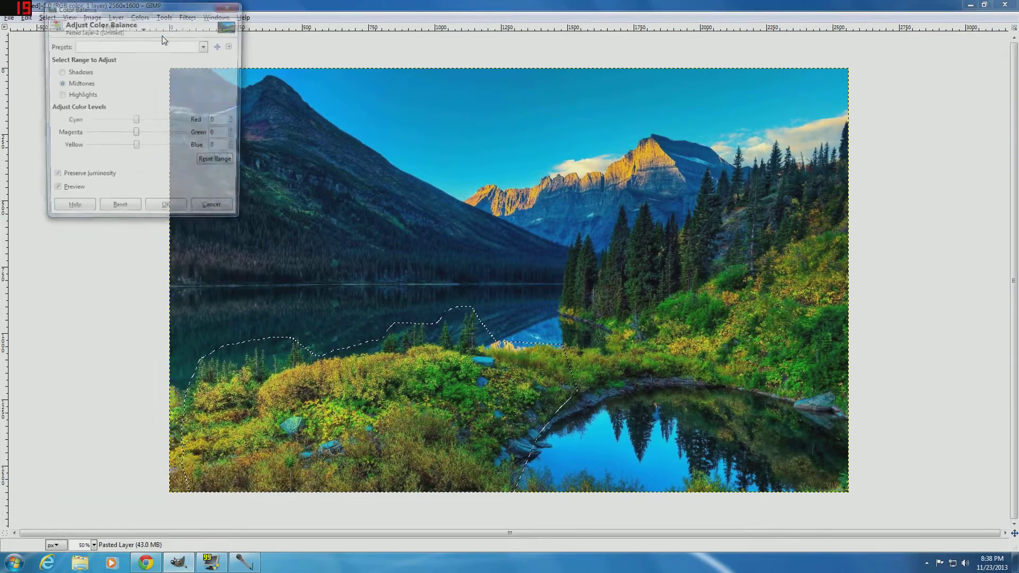
{"action": "left_click_drag", "start_coordinate": [136, 135], "coordinate": [91, 154]}
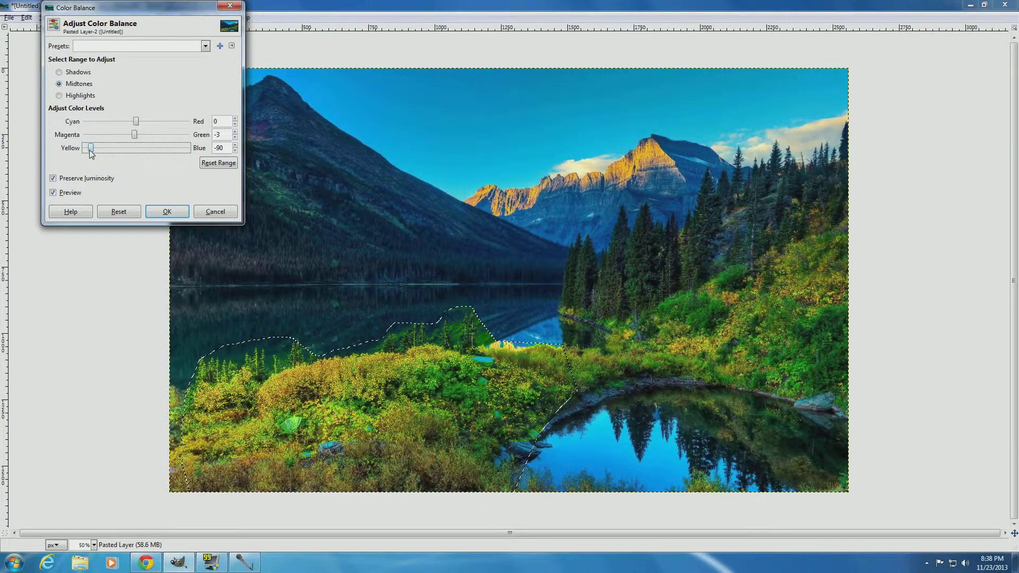
{"action": "left_click", "coordinate": [215, 212]}
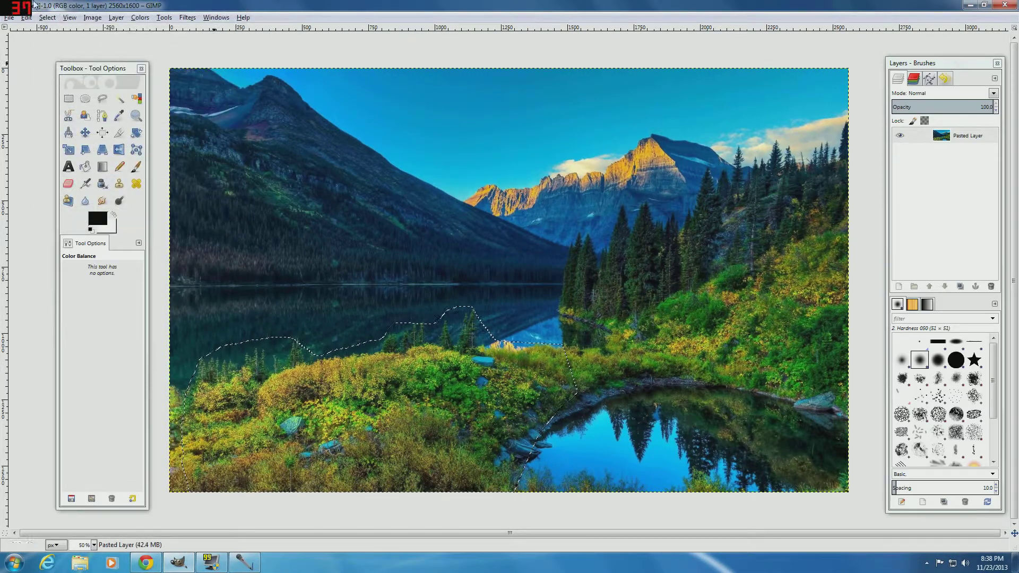
{"action": "left_click", "coordinate": [47, 18]}
{"action": "left_click", "coordinate": [60, 43]}
Try a hue of -170 on the greens with Hue-Saturation and bring it back to near zero
{"action": "left_click", "coordinate": [140, 18]}
{"action": "left_click", "coordinate": [152, 44]}
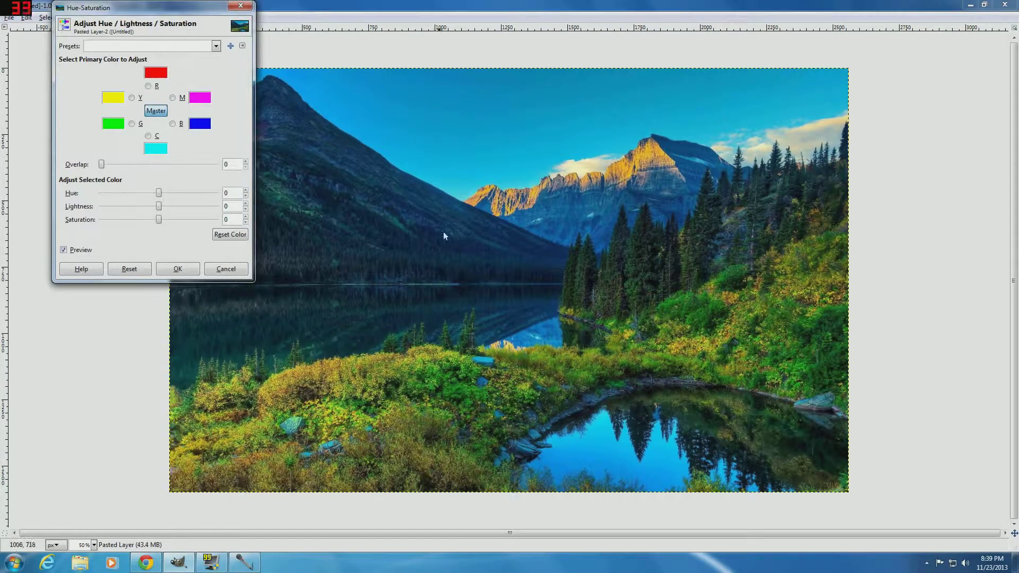
{"action": "left_click", "coordinate": [132, 124]}
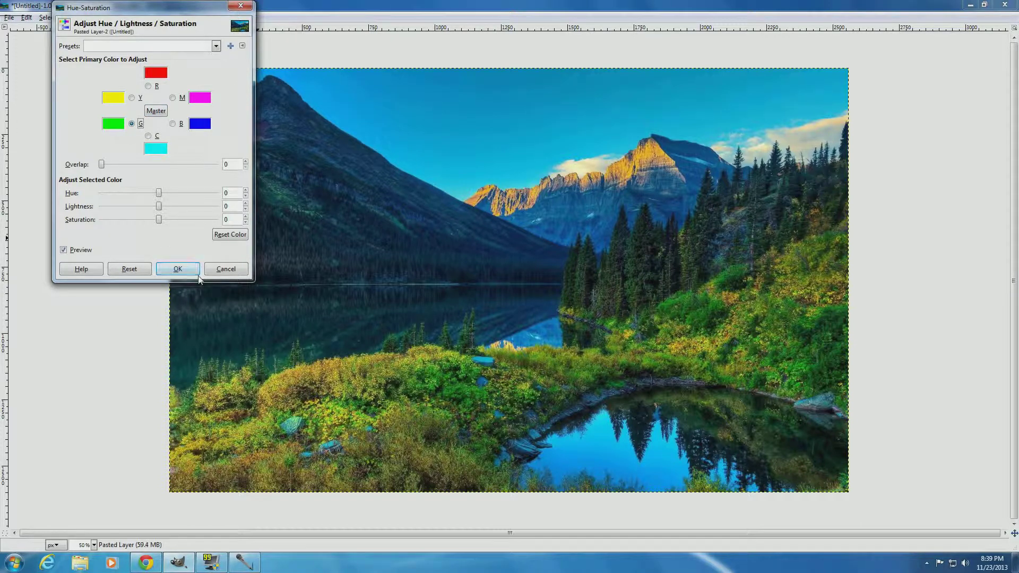
{"action": "left_click_drag", "start_coordinate": [157, 197], "coordinate": [101, 199]}
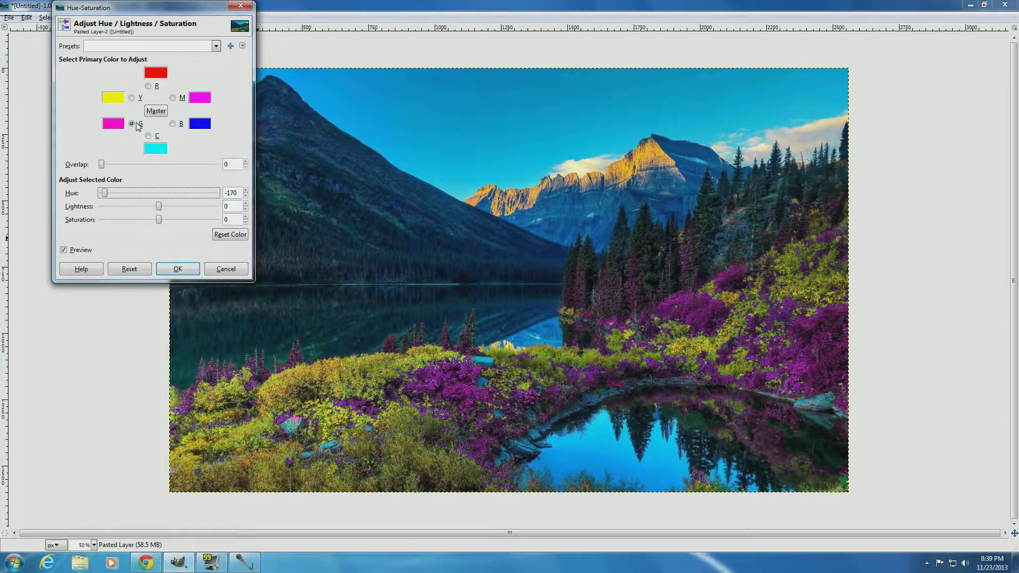
{"action": "left_click_drag", "start_coordinate": [105, 196], "coordinate": [160, 197]}
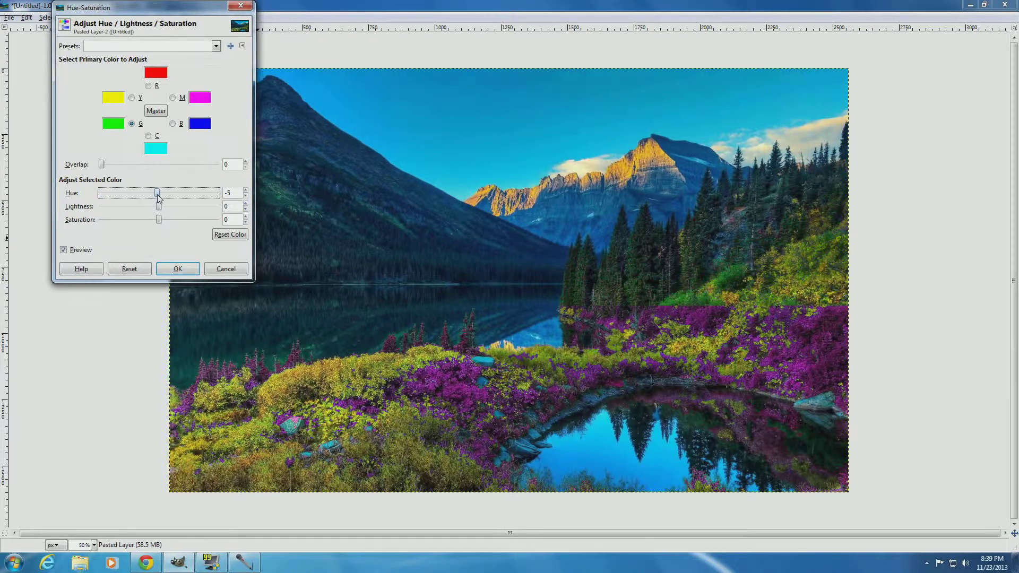
Try the yellows' hue at -180 and at 78, and discard the Hue-Saturation adjustment
{"action": "left_click", "coordinate": [136, 99]}
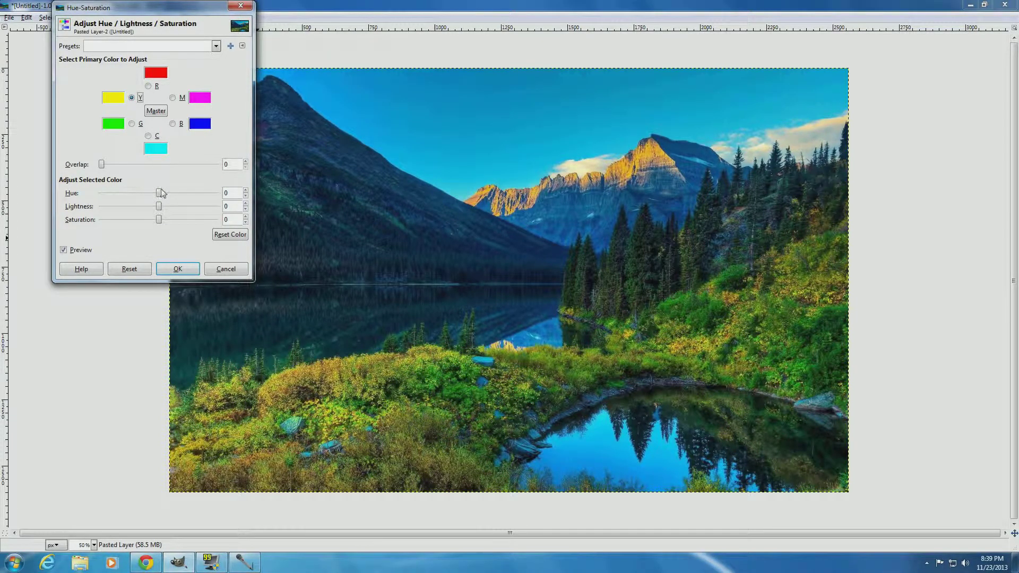
{"action": "left_click_drag", "start_coordinate": [148, 195], "coordinate": [93, 195]}
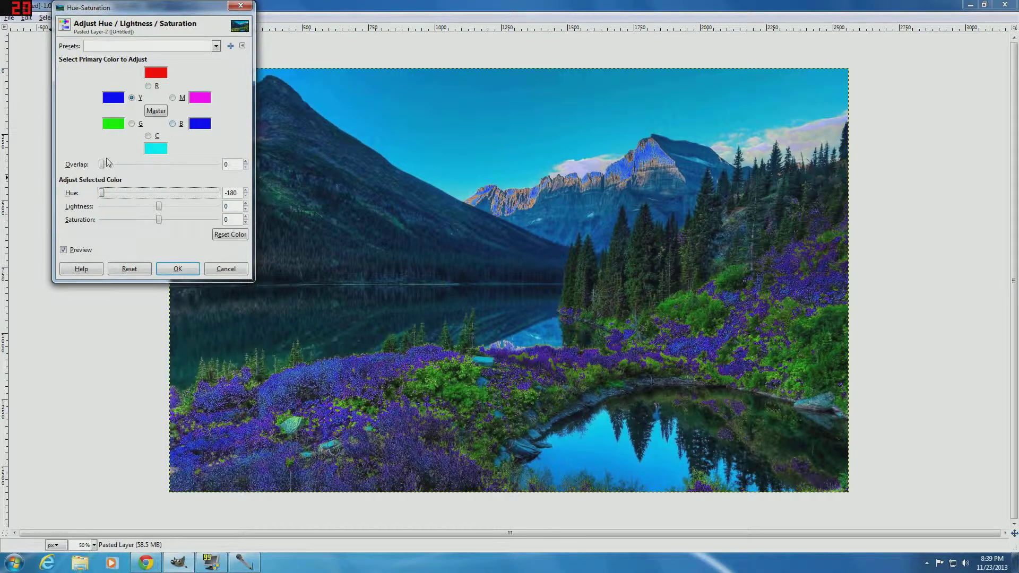
{"action": "left_click_drag", "start_coordinate": [101, 193], "coordinate": [184, 196]}
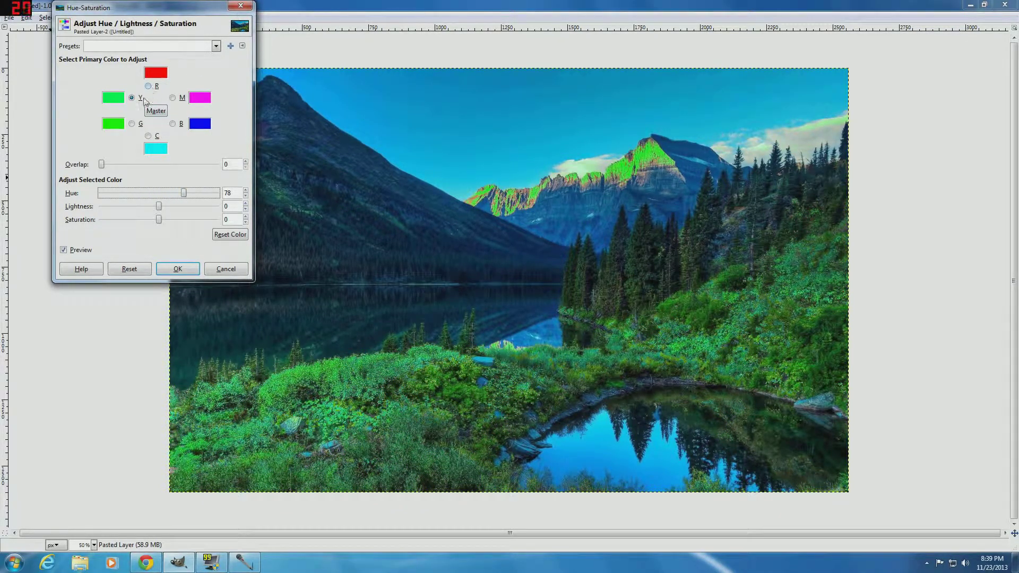
{"action": "left_click", "coordinate": [226, 268]}
Reopen Hue-Saturation, try a hue of -68 on the blues and set it back to 0
{"action": "left_click", "coordinate": [140, 17]}
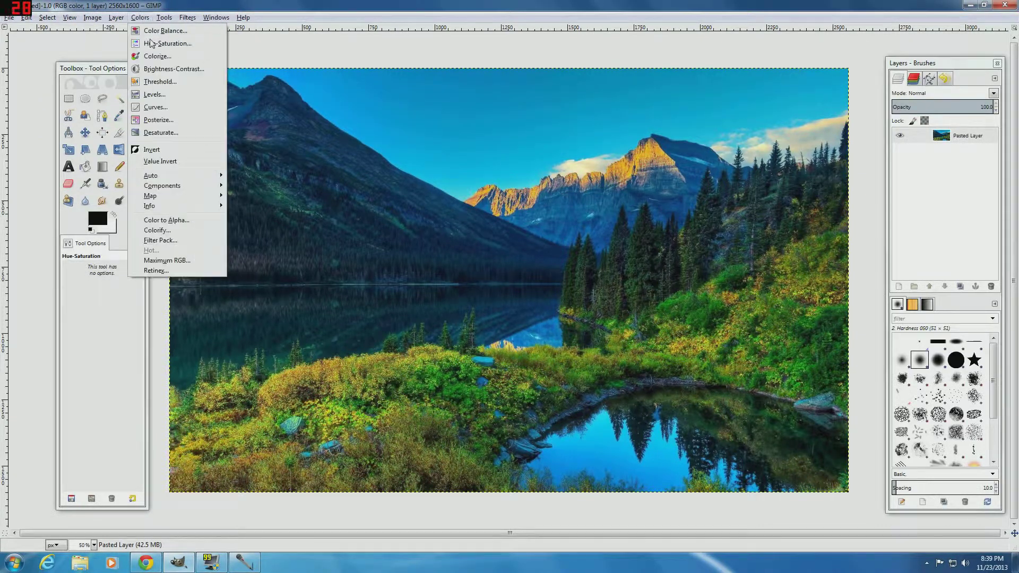
{"action": "left_click", "coordinate": [140, 43]}
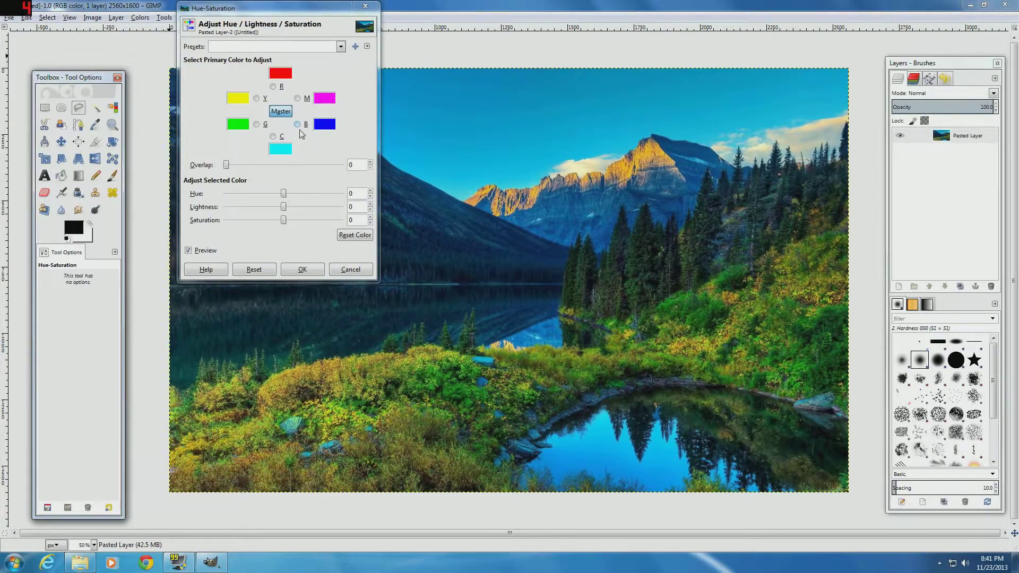
{"action": "left_click", "coordinate": [302, 127]}
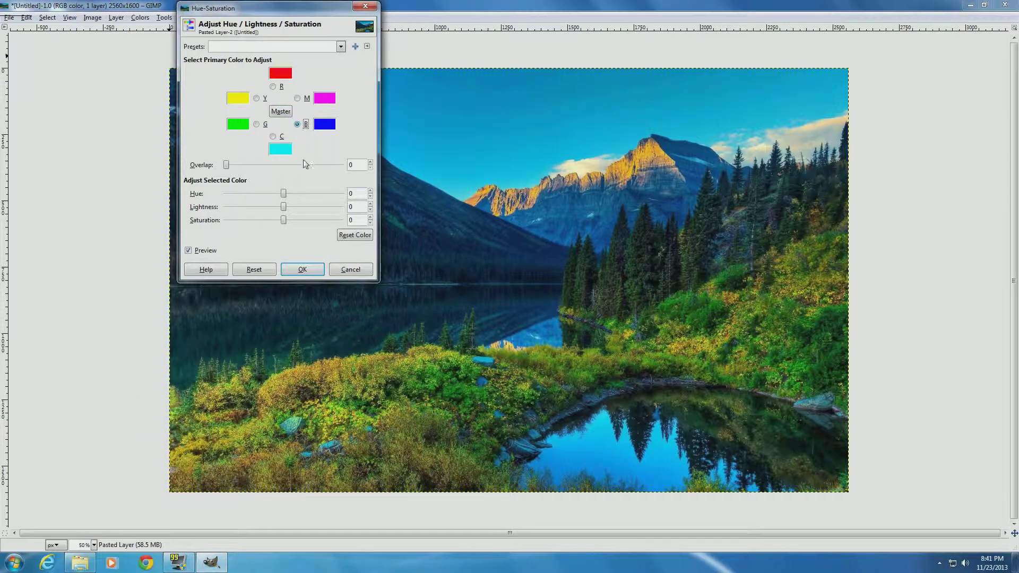
{"action": "mouse_move", "coordinate": [283, 194]}
{"action": "left_mouse_down"}
{"action": "mouse_move", "coordinate": [234, 197]}
{"action": "mouse_move", "coordinate": [271, 195]}
{"action": "left_mouse_up"}
{"action": "left_click_drag", "start_coordinate": [272, 192], "coordinate": [261, 193]}
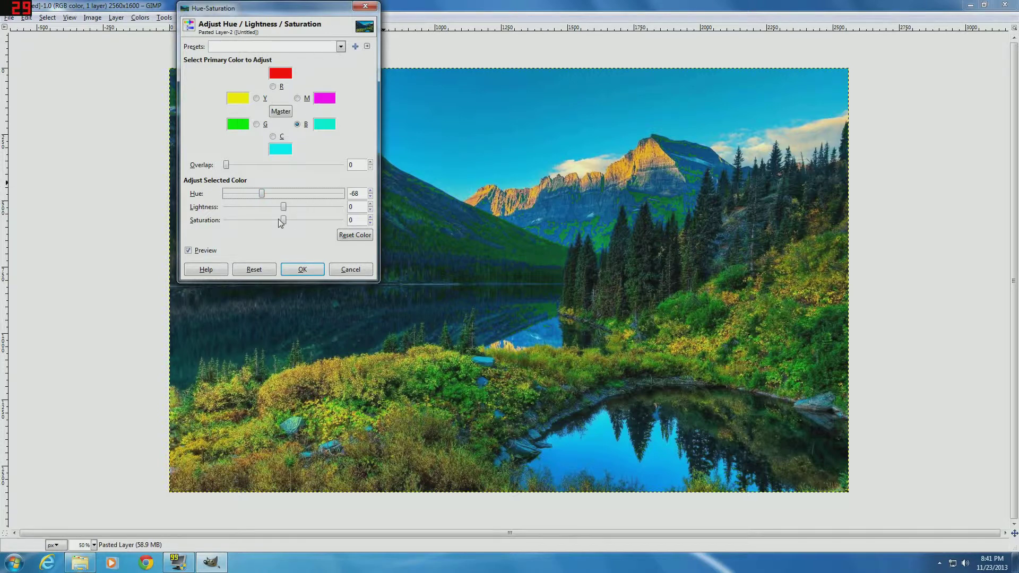
{"action": "key", "text": "Tab"}
{"action": "type", "text": "0"}
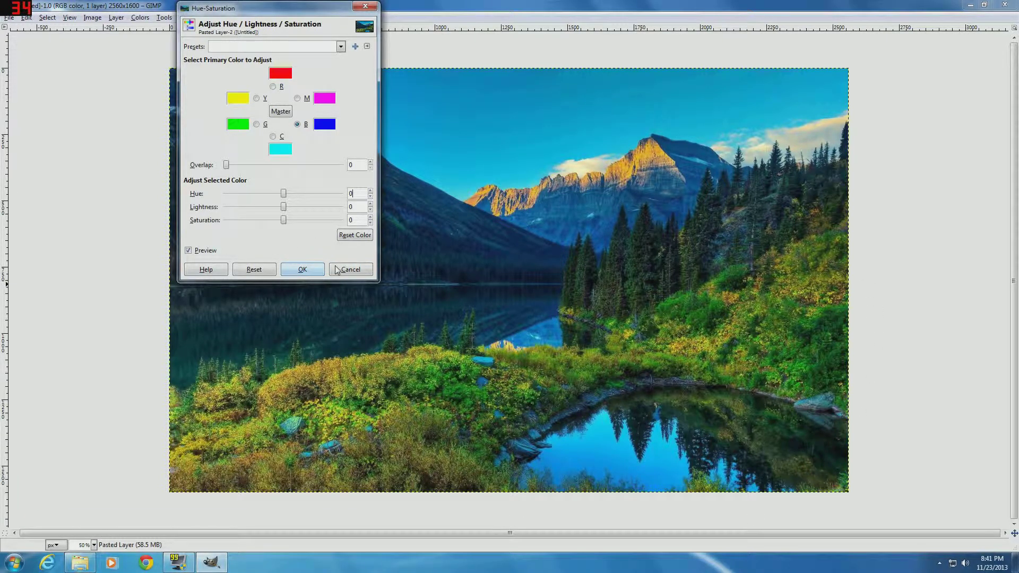
Try a lightness of 100 on the blues and return it to 0
{"action": "left_click", "coordinate": [283, 208]}
{"action": "left_click_drag", "start_coordinate": [283, 208], "coordinate": [425, 201]}
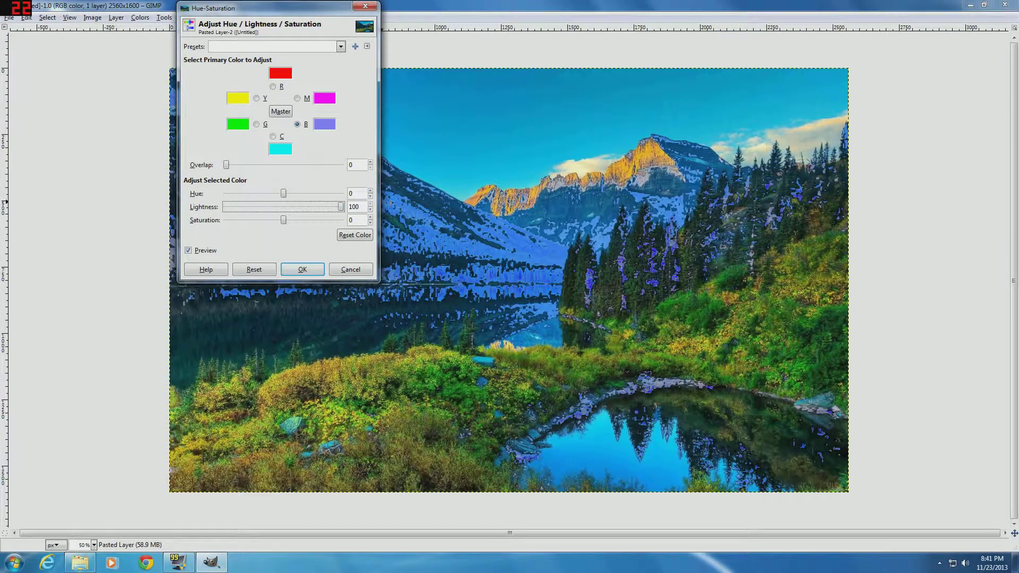
{"action": "left_click_drag", "start_coordinate": [342, 210], "coordinate": [284, 212]}
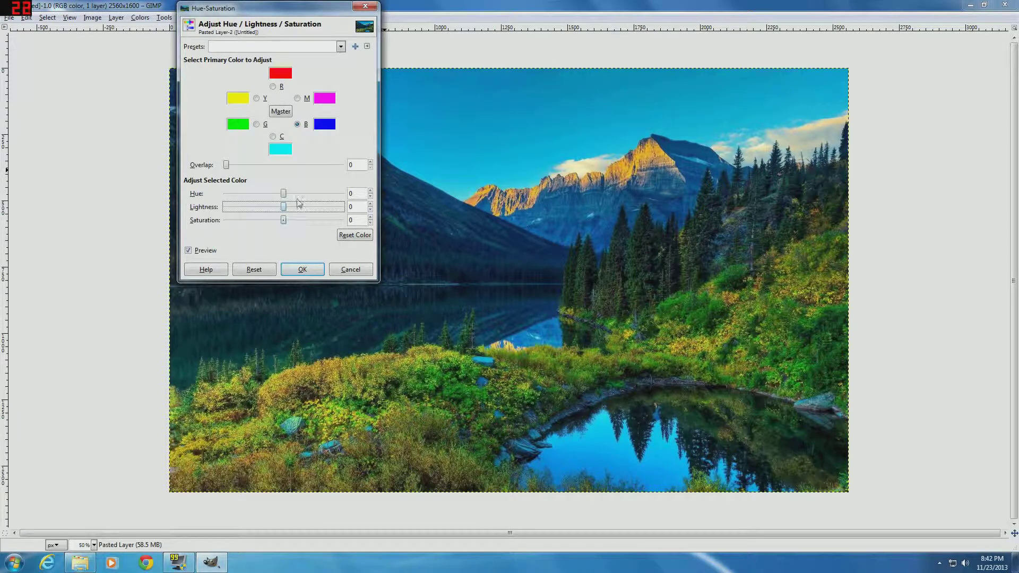
Set the saturation of the greens to -100
{"action": "left_click", "coordinate": [257, 126]}
{"action": "left_click_drag", "start_coordinate": [283, 220], "coordinate": [186, 227]}
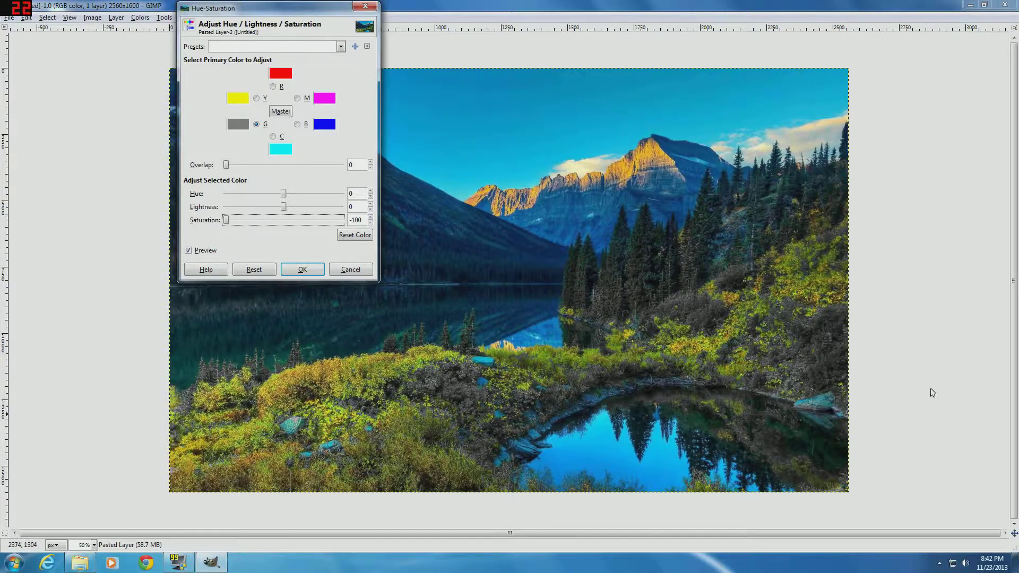
Try the saturation of the yellows at -100 and at 100
{"action": "left_click", "coordinate": [256, 98]}
{"action": "left_click_drag", "start_coordinate": [283, 220], "coordinate": [225, 220]}
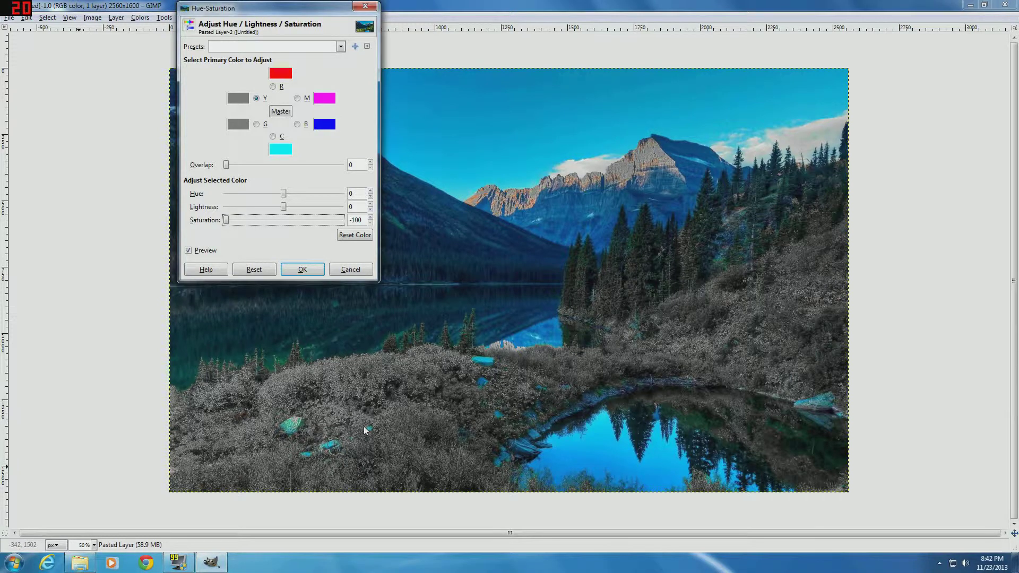
{"action": "left_click_drag", "start_coordinate": [228, 220], "coordinate": [342, 219]}
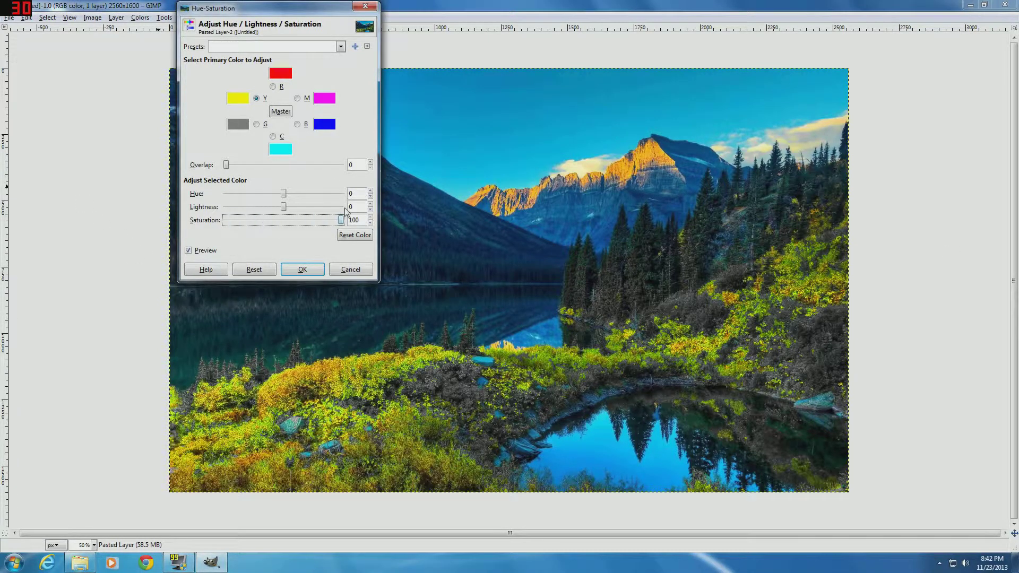
Set the saturation of the greens to 100 and of the yellows to 0, and apply the Hue-Saturation adjustment
{"action": "left_click", "coordinate": [257, 124]}
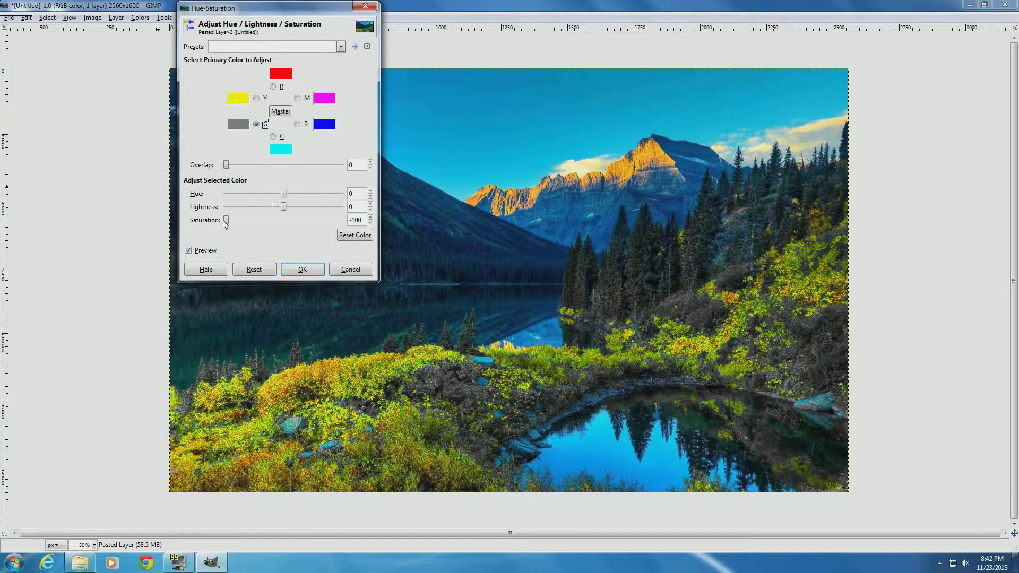
{"action": "left_click_drag", "start_coordinate": [228, 221], "coordinate": [381, 211]}
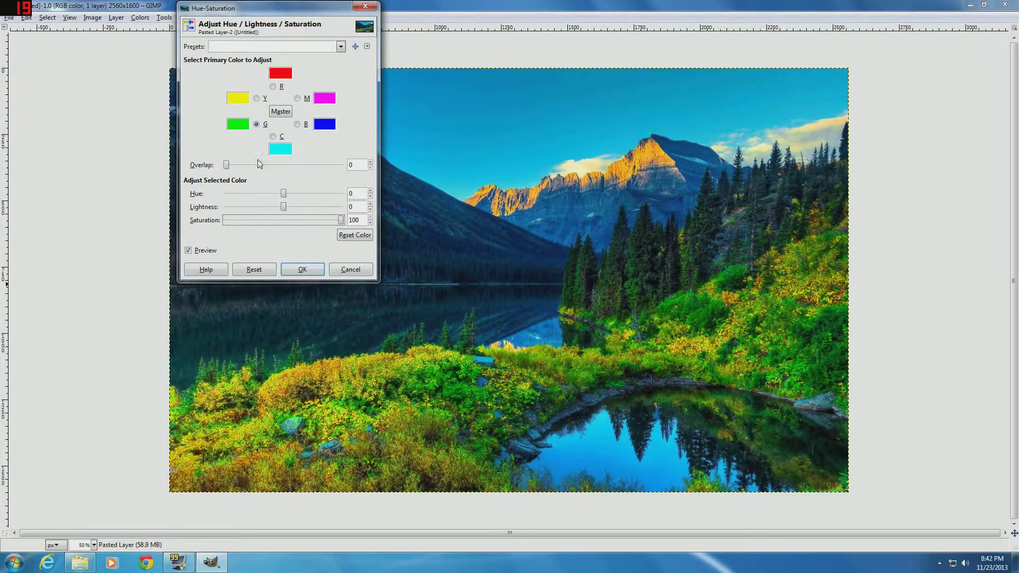
{"action": "left_click", "coordinate": [257, 98]}
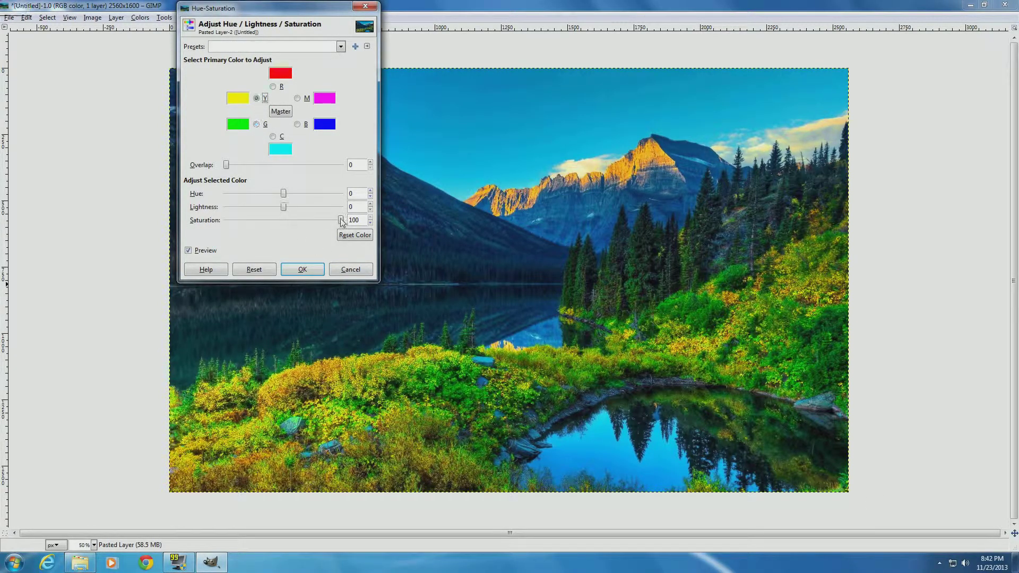
{"action": "left_click_drag", "start_coordinate": [341, 222], "coordinate": [288, 222]}
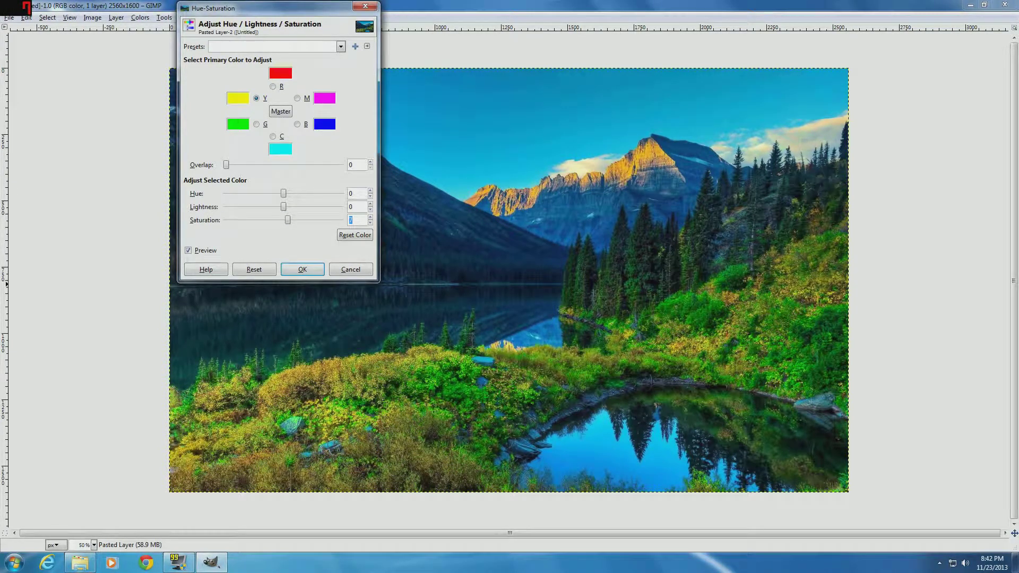
{"action": "type", "text": "0"}
{"action": "left_click", "coordinate": [302, 269]}
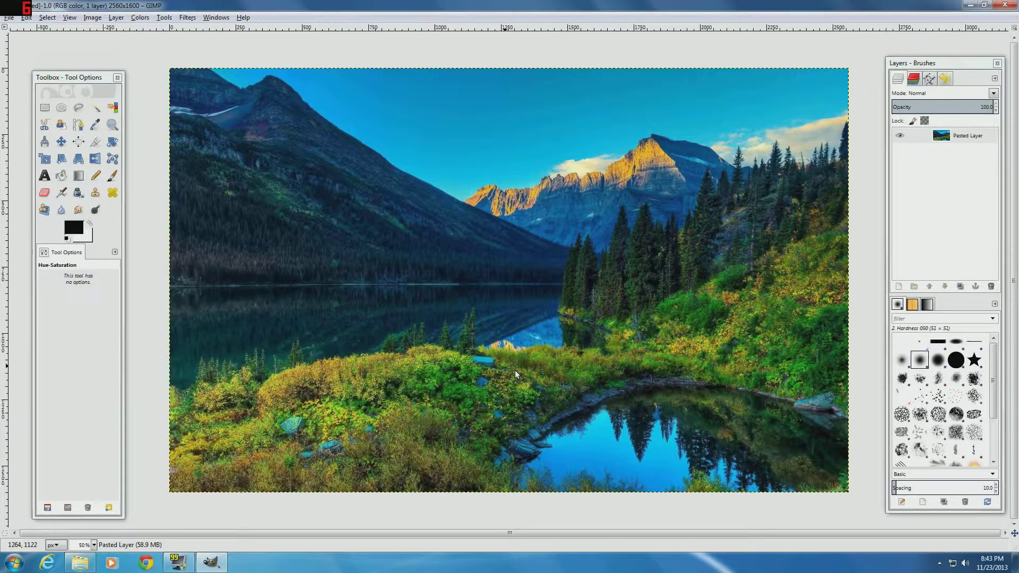
Start Colorize on the photo, try hues of 360 and 175, and set the hue to 0
{"action": "left_click", "coordinate": [142, 18]}
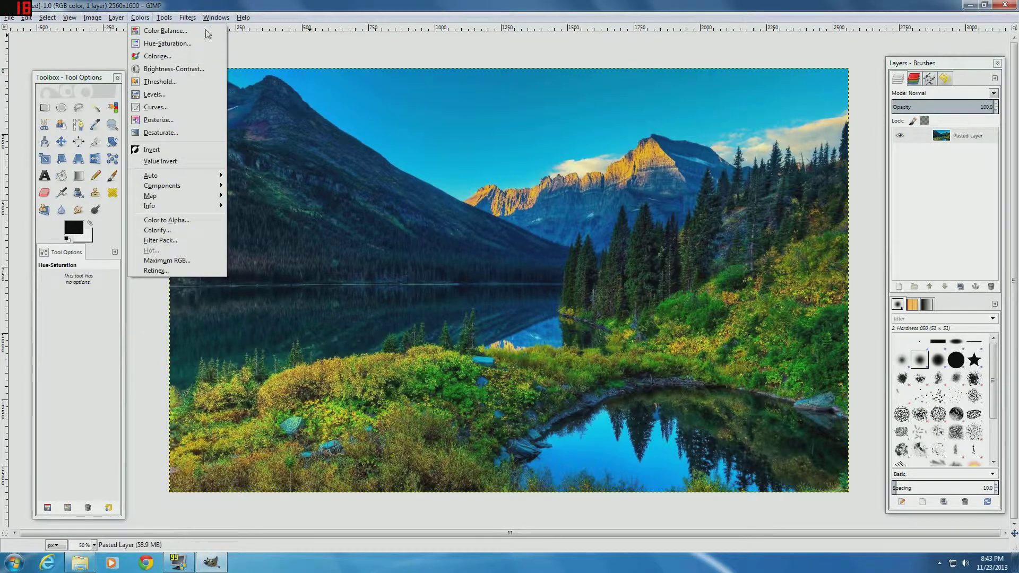
{"action": "left_click", "coordinate": [158, 55]}
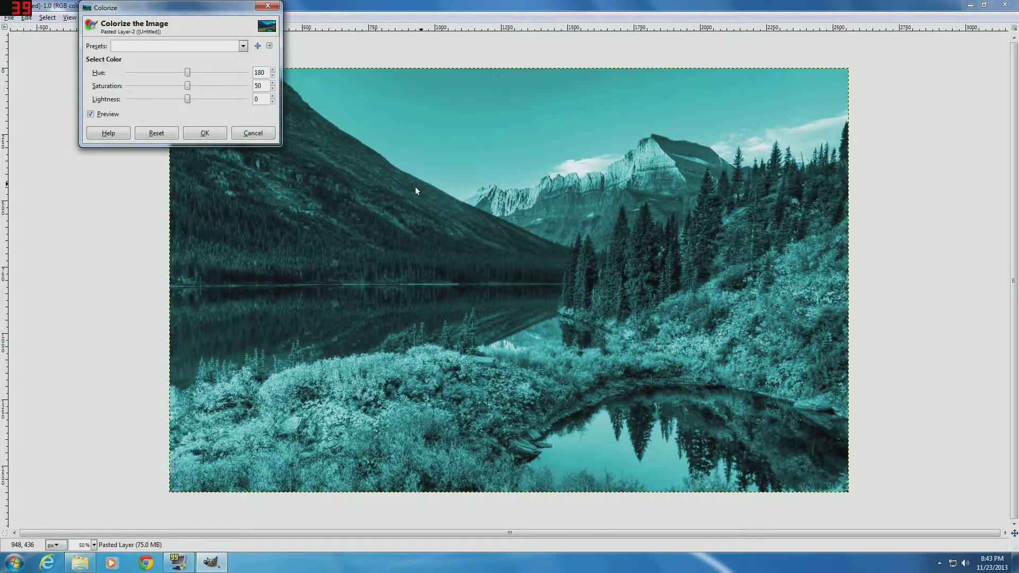
{"action": "left_click_drag", "start_coordinate": [187, 73], "coordinate": [256, 77]}
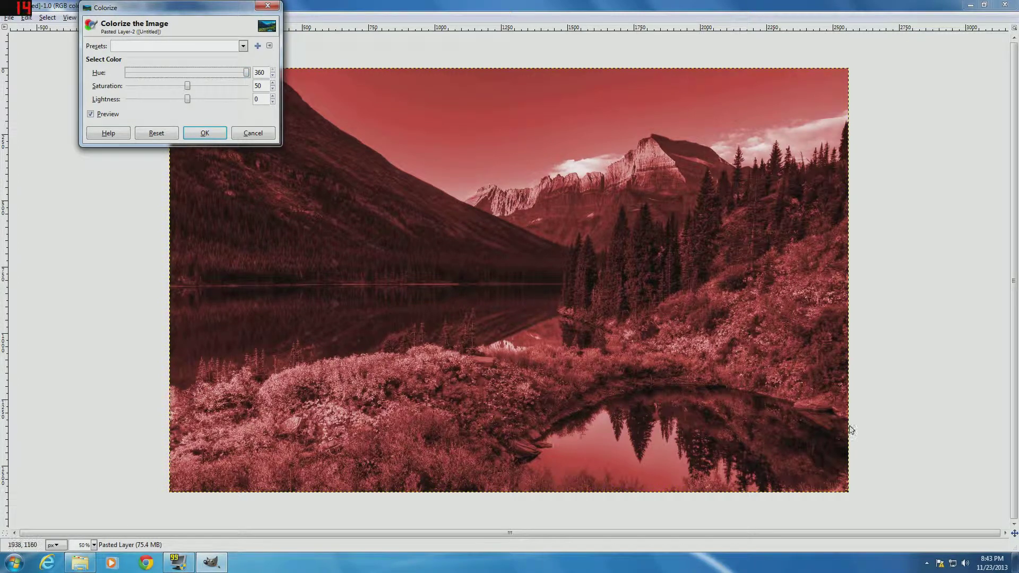
{"action": "left_click_drag", "start_coordinate": [246, 71], "coordinate": [184, 73]}
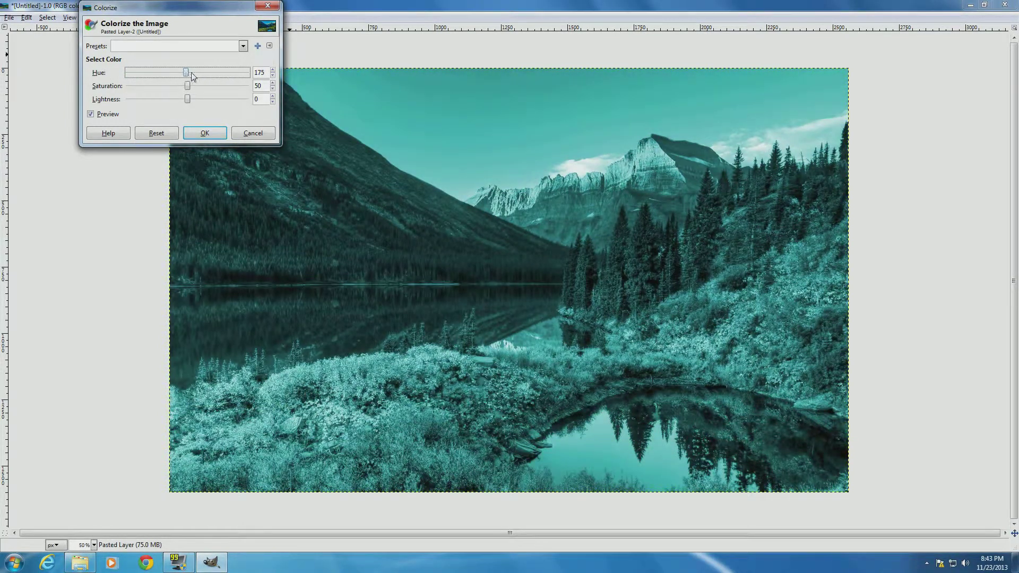
{"action": "key", "text": "Tab"}
{"action": "type", "text": "0"}
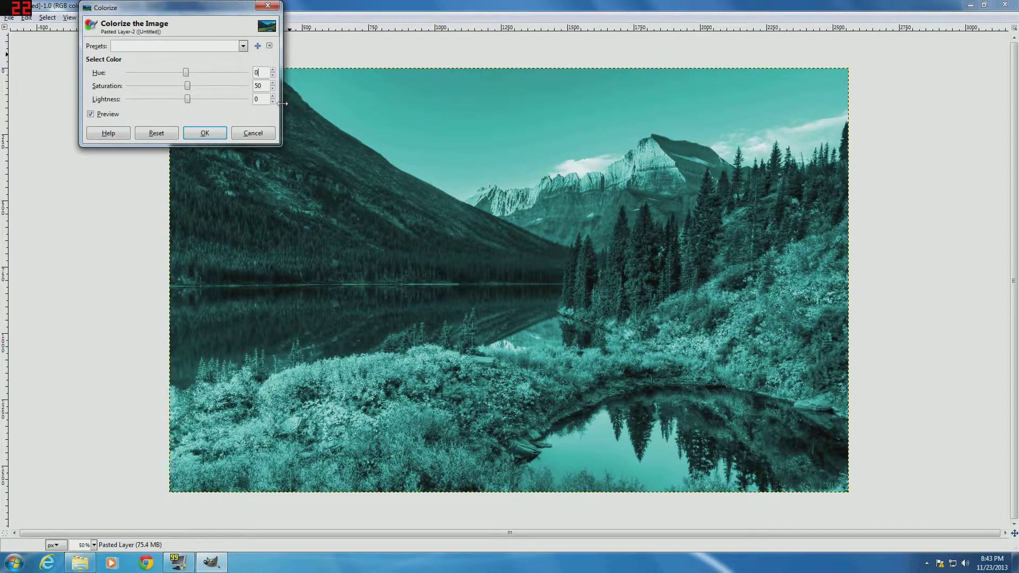
Try a saturation of 100 and a lightness of 85 in Colorize, and discard the adjustment
{"action": "left_click_drag", "start_coordinate": [189, 86], "coordinate": [279, 91]}
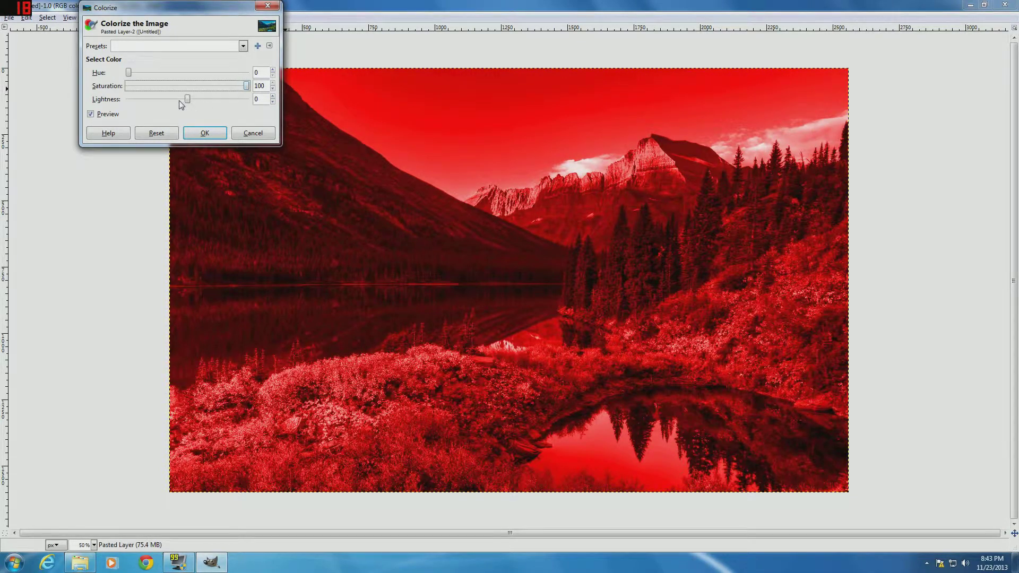
{"action": "left_click", "coordinate": [272, 46]}
{"action": "left_click", "coordinate": [275, 56]}
{"action": "left_click_drag", "start_coordinate": [190, 102], "coordinate": [243, 103]}
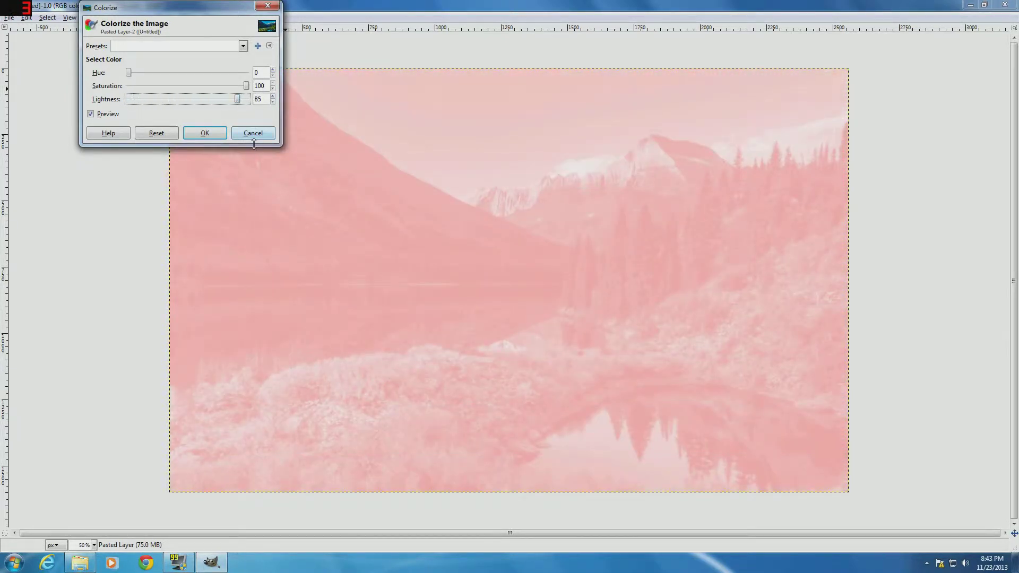
{"action": "left_click", "coordinate": [255, 136]}
Start Brightness-Contrast, try a brightness of -4 and set it back to 0
{"action": "left_click", "coordinate": [140, 17]}
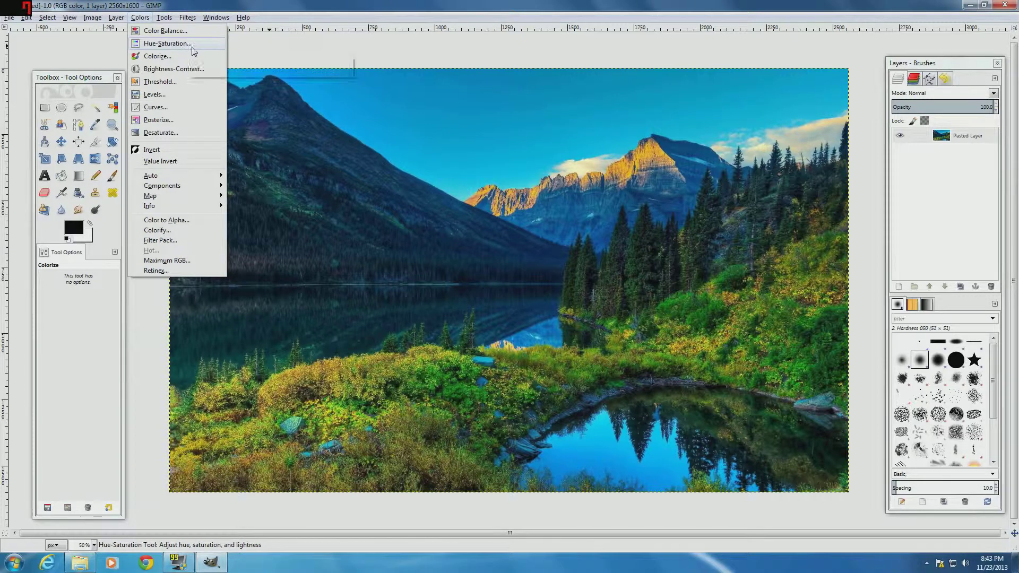
{"action": "left_click", "coordinate": [173, 71]}
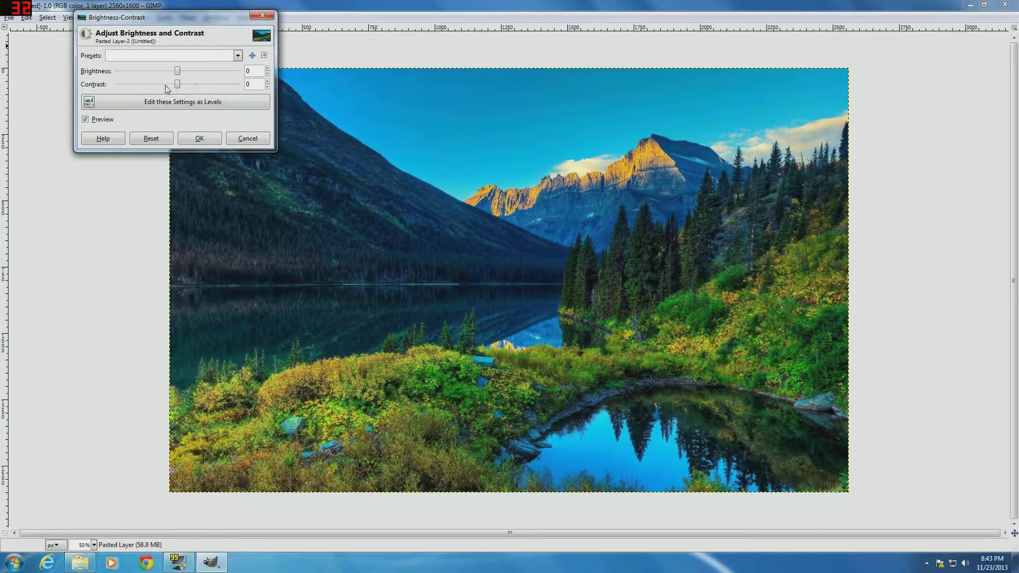
{"action": "mouse_move", "coordinate": [177, 71]}
{"action": "left_mouse_down"}
{"action": "mouse_move", "coordinate": [106, 68]}
{"action": "mouse_move", "coordinate": [204, 71]}
{"action": "mouse_move", "coordinate": [159, 72]}
{"action": "mouse_move", "coordinate": [182, 73]}
{"action": "left_mouse_up"}
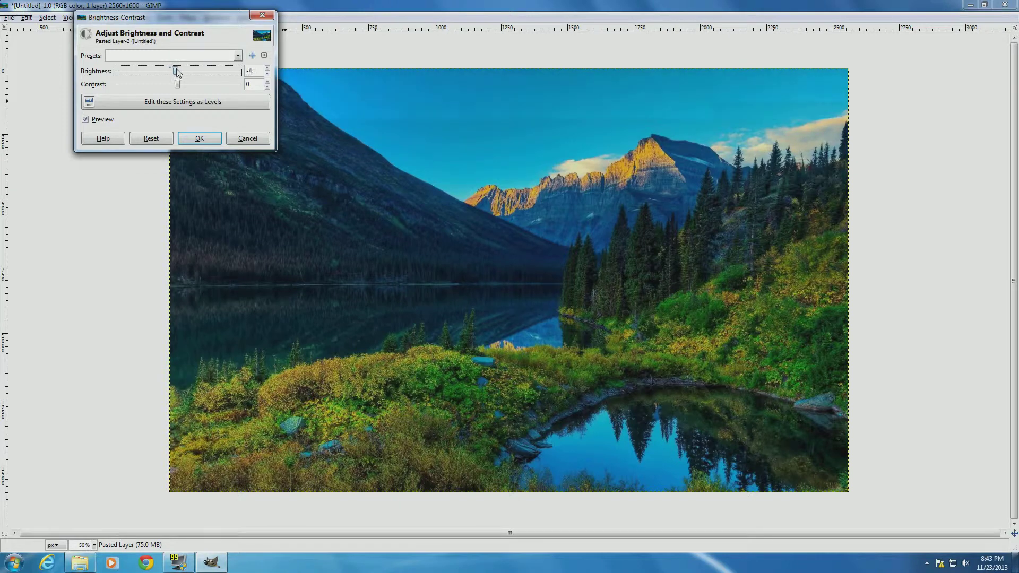
{"action": "left_click_drag", "start_coordinate": [258, 71], "coordinate": [245, 71]}
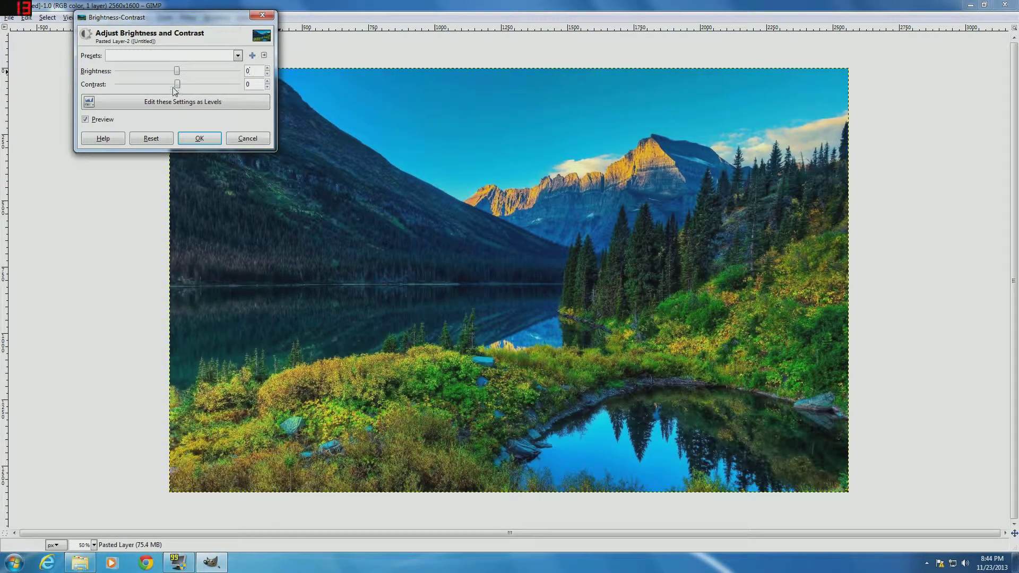
Try contrast values of 127, -1 and -42, and discard the Brightness-Contrast adjustment
{"action": "left_click_drag", "start_coordinate": [172, 85], "coordinate": [475, 118]}
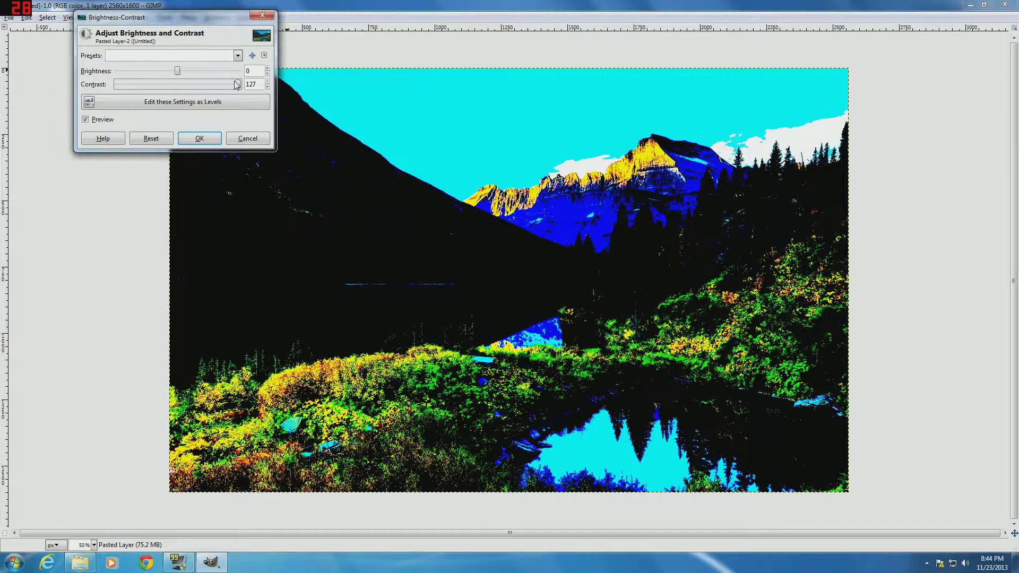
{"action": "left_click_drag", "start_coordinate": [236, 88], "coordinate": [175, 87]}
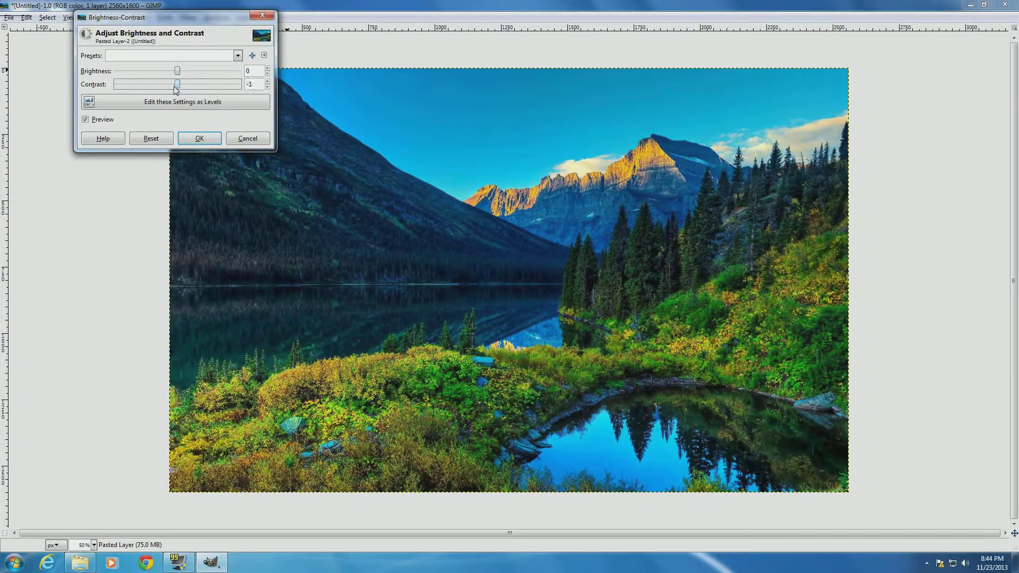
{"action": "left_click_drag", "start_coordinate": [175, 87], "coordinate": [157, 89]}
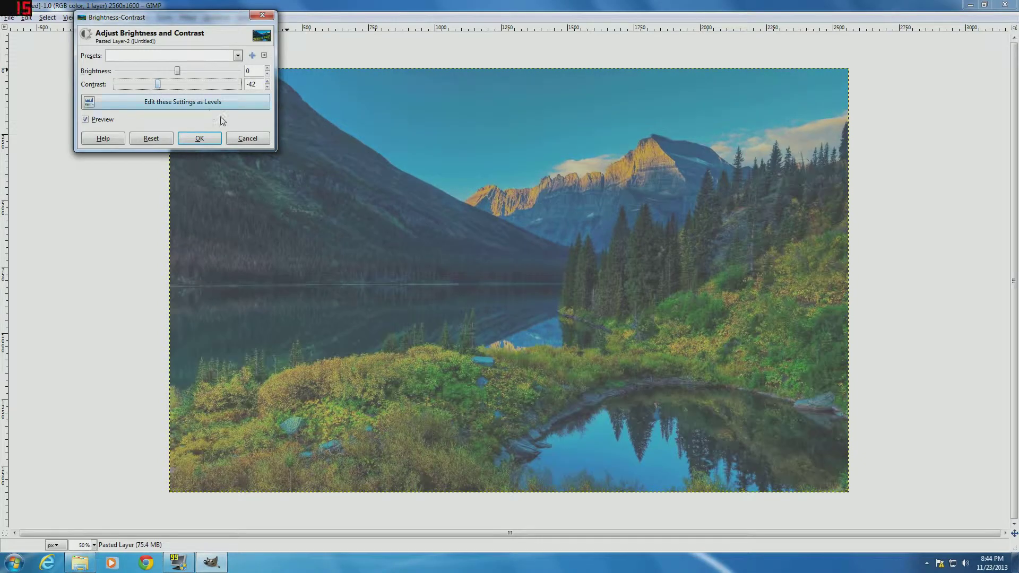
{"action": "left_click", "coordinate": [245, 138]}
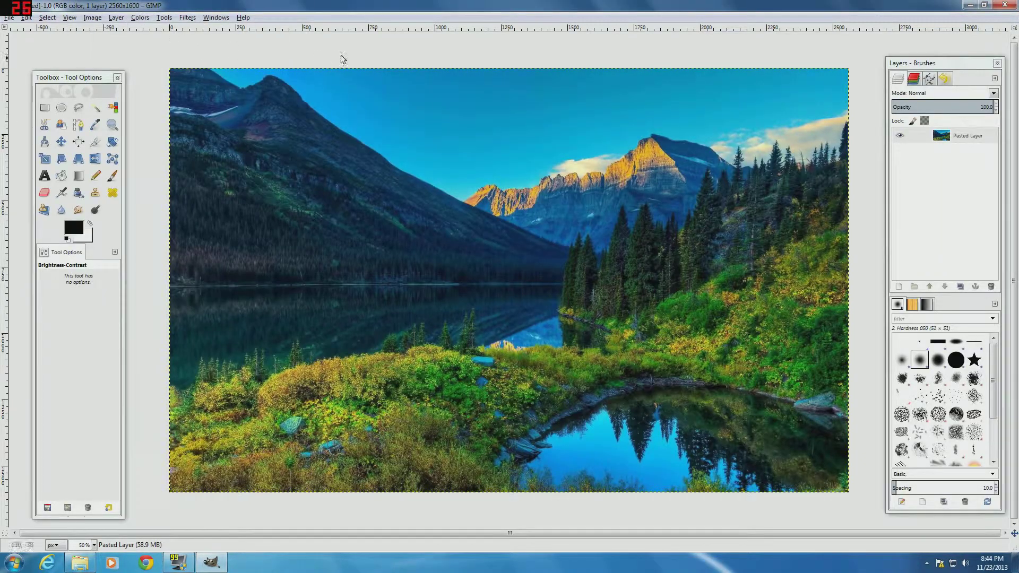
Try the Threshold adjustment with a decreased and an increased lower limit, and discard it
{"action": "left_click", "coordinate": [139, 18]}
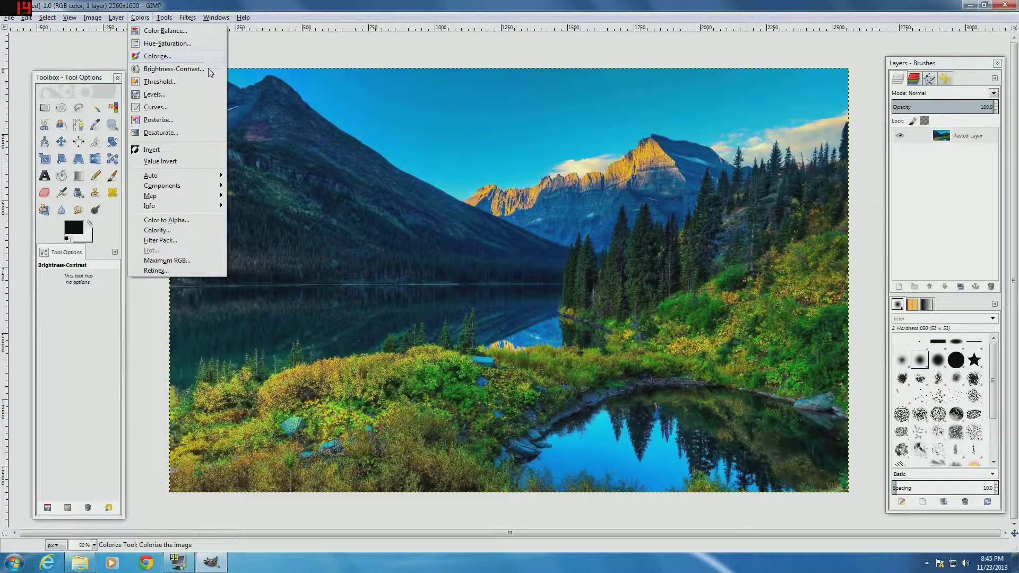
{"action": "left_click", "coordinate": [199, 83]}
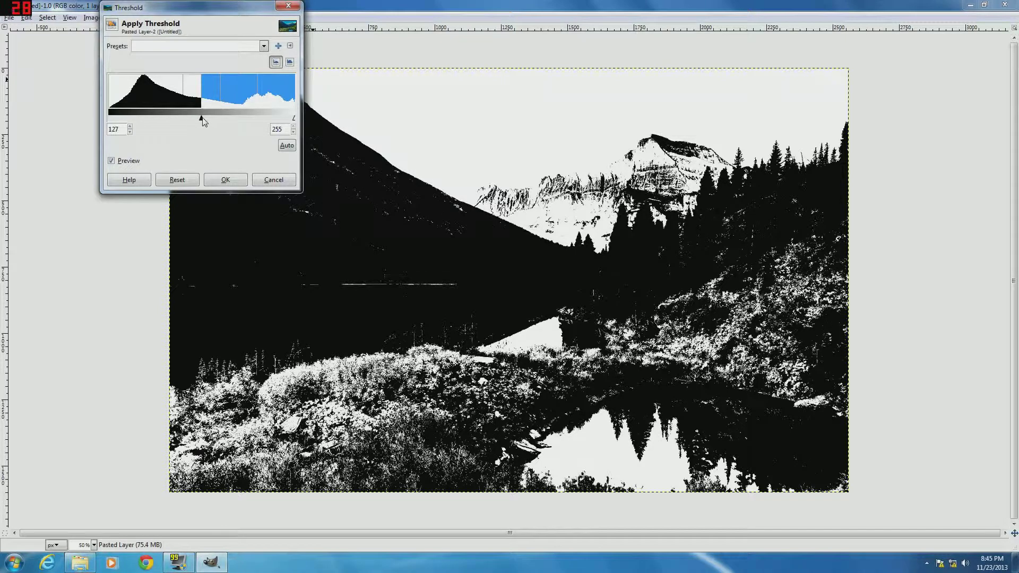
{"action": "left_click_drag", "start_coordinate": [202, 121], "coordinate": [179, 123]}
{"action": "left_click_drag", "start_coordinate": [177, 120], "coordinate": [259, 123]}
{"action": "left_click", "coordinate": [275, 183]}
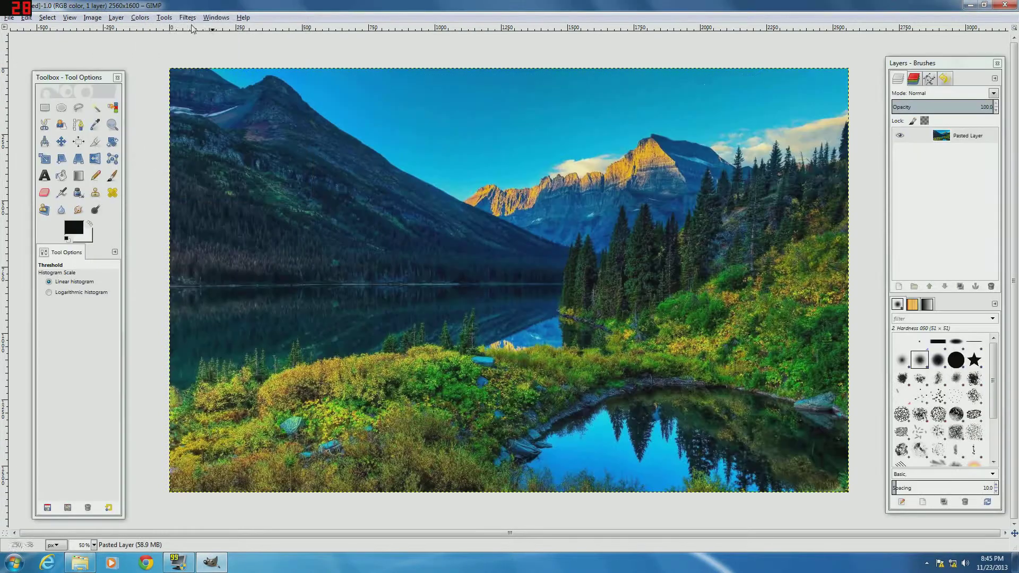
Try a Levels adjustment with the midtone input level of the Value channel at 0.29, and discard it
{"action": "left_click", "coordinate": [140, 17]}
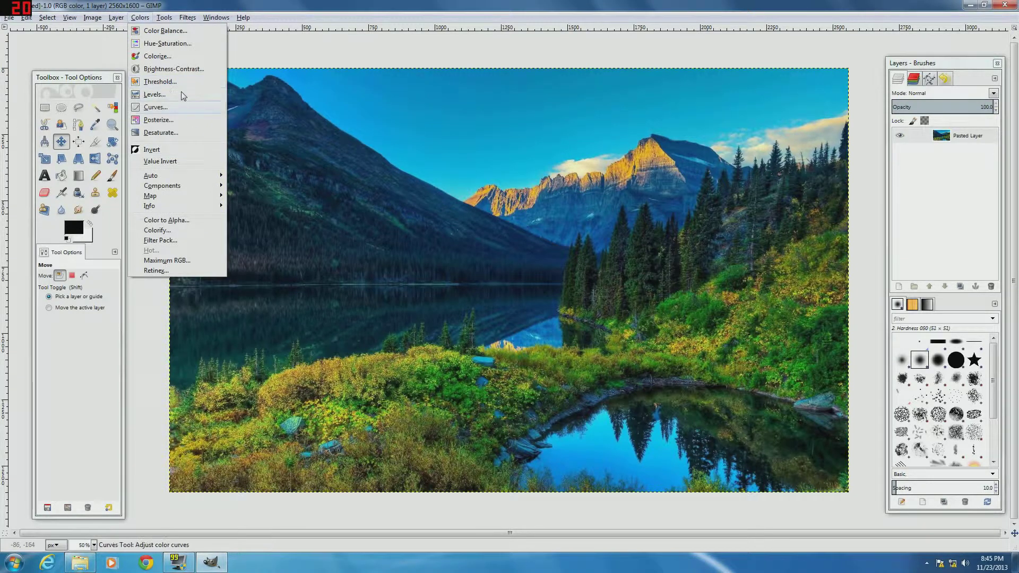
{"action": "left_click", "coordinate": [182, 95]}
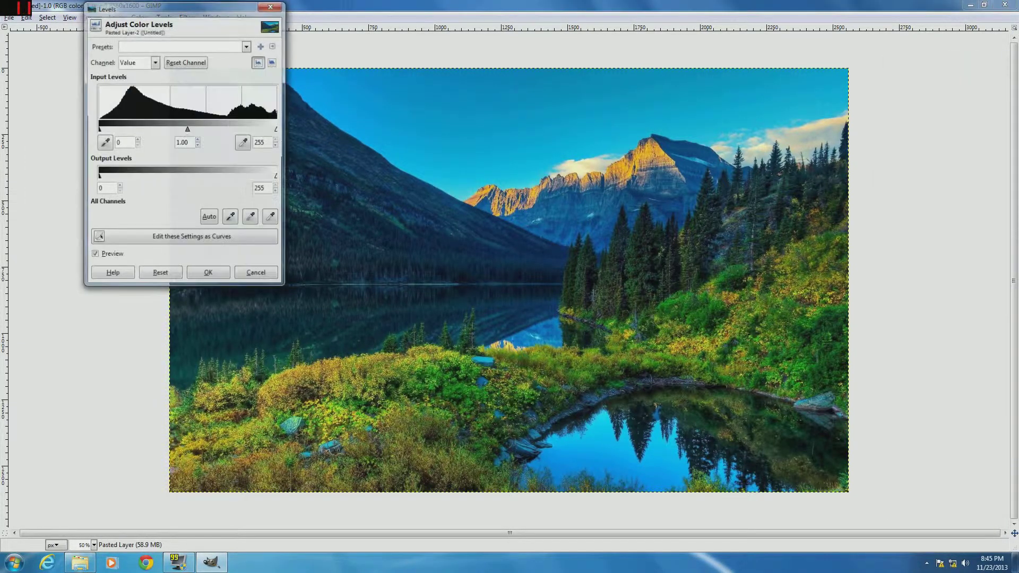
{"action": "left_click_drag", "start_coordinate": [189, 130], "coordinate": [236, 123]}
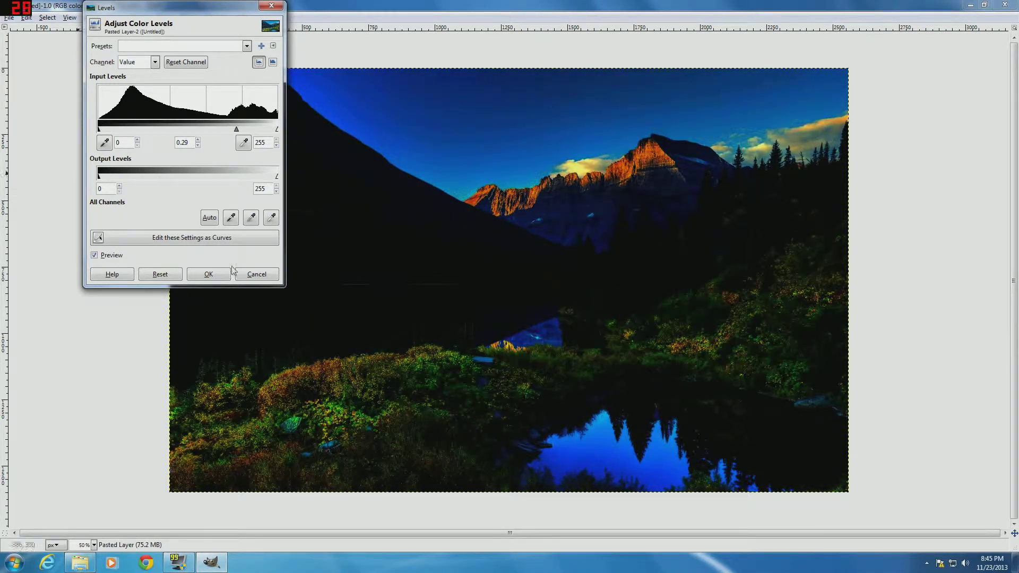
{"action": "left_click", "coordinate": [265, 10]}
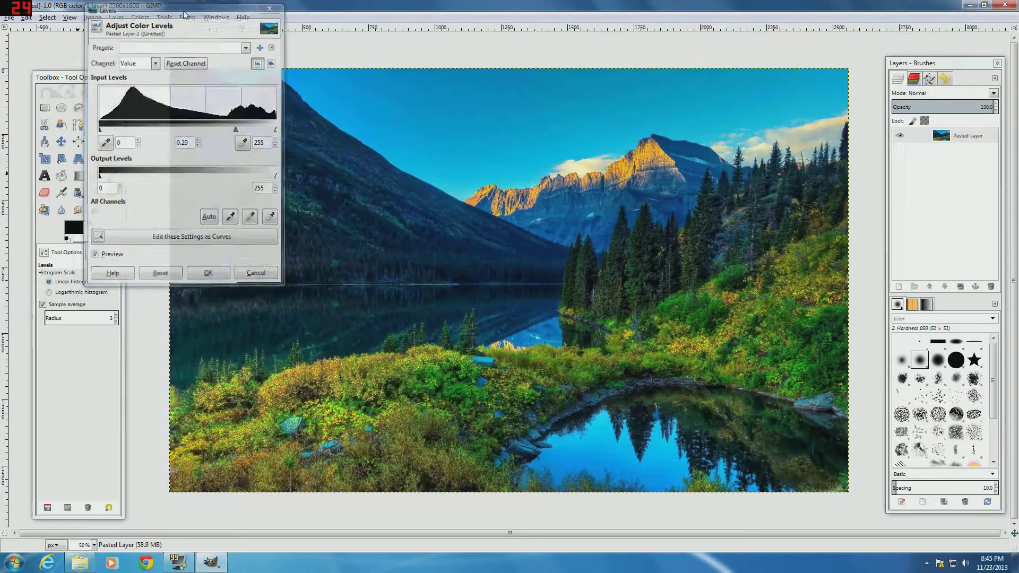
Try raising the middle of the Value curve slightly in Curves, and discard the adjustment
{"action": "left_click", "coordinate": [140, 17]}
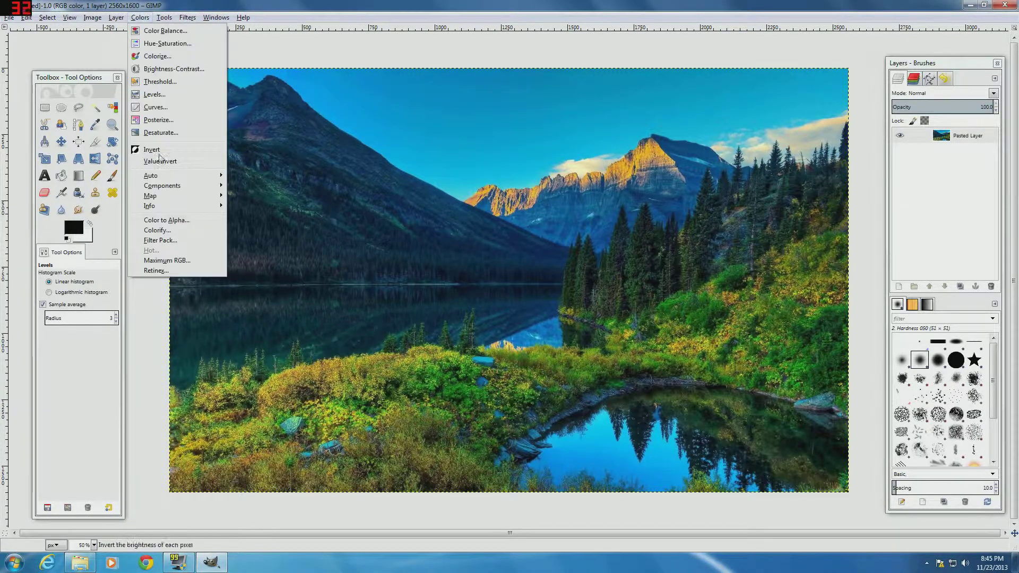
{"action": "left_click", "coordinate": [156, 107]}
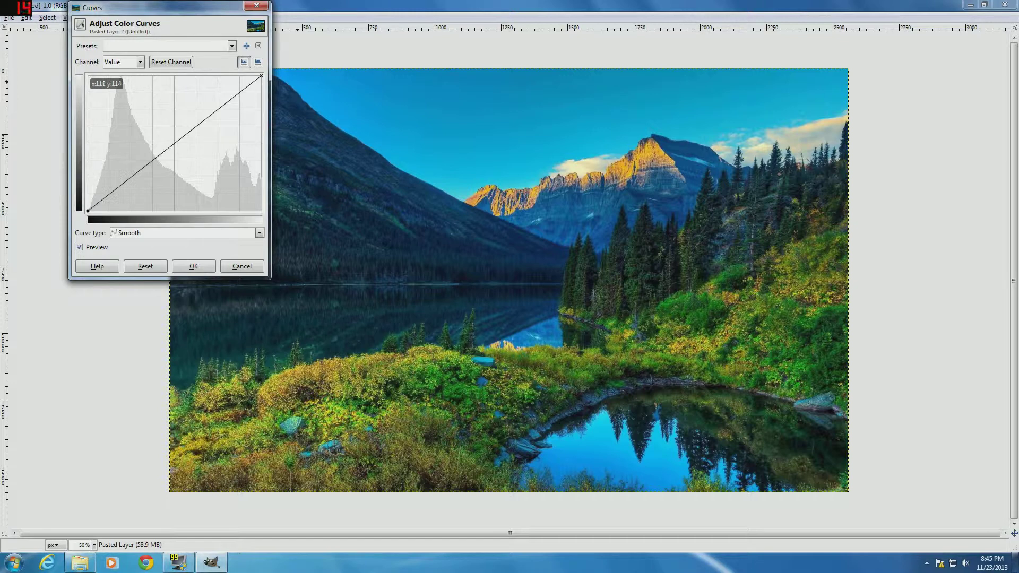
{"action": "left_click_drag", "start_coordinate": [171, 147], "coordinate": [194, 116]}
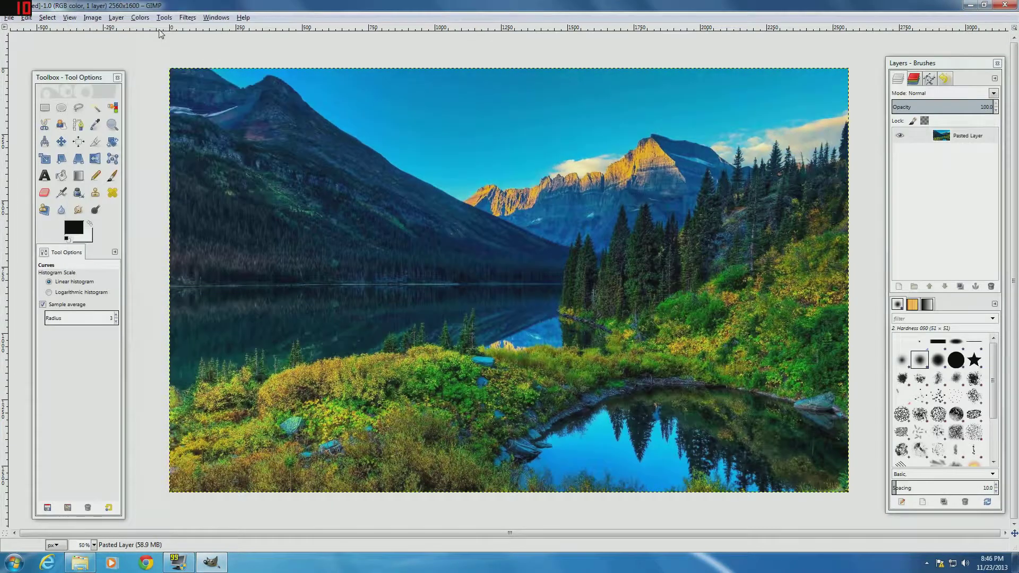
Reopen Curves, try pulling the middle of the Value curve strongly towards the highlights, and discard the adjustment
{"action": "left_click", "coordinate": [142, 19]}
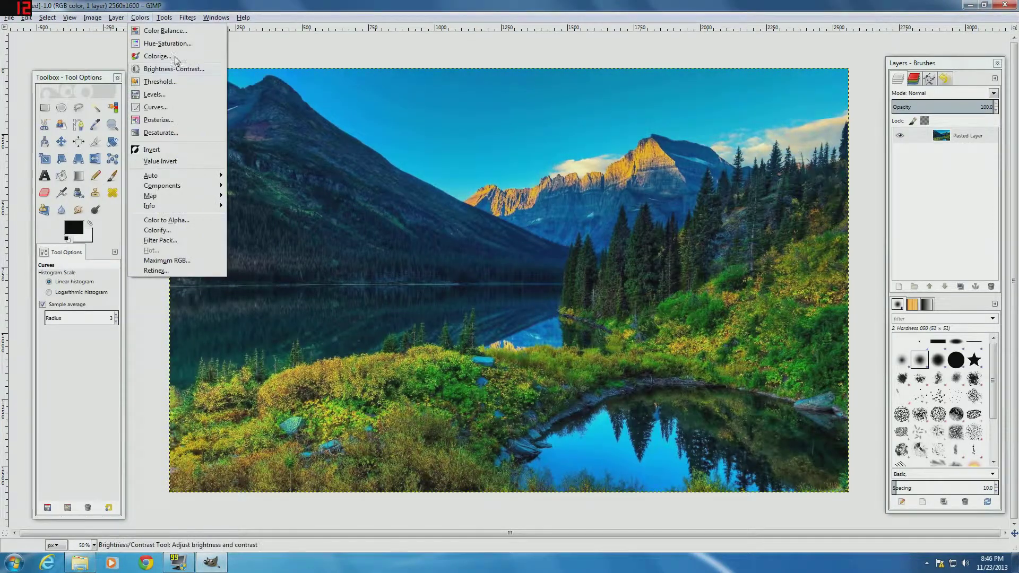
{"action": "mouse_move", "coordinate": [140, 17]}
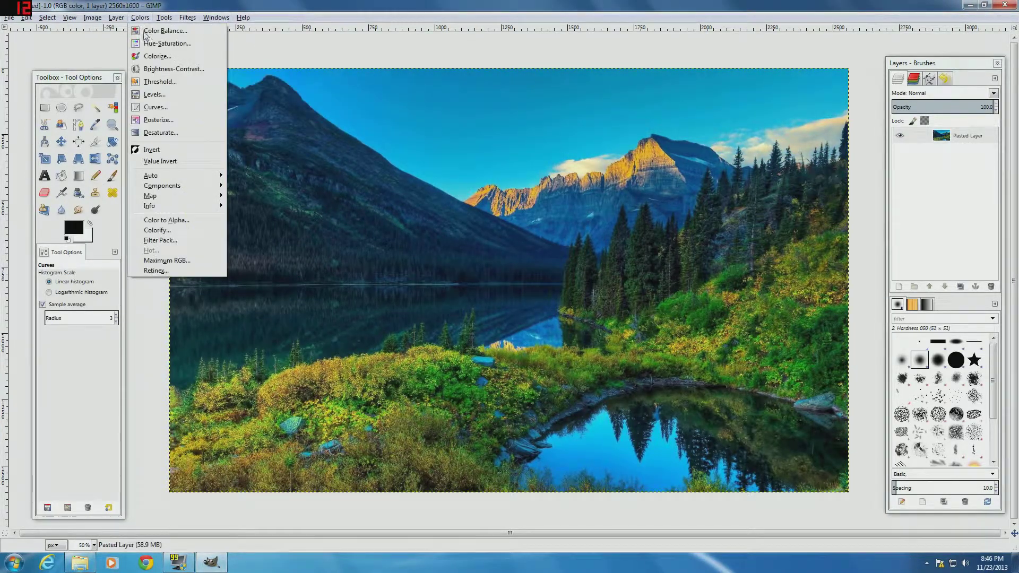
{"action": "left_click", "coordinate": [159, 105]}
{"action": "left_click_drag", "start_coordinate": [174, 143], "coordinate": [219, 92]}
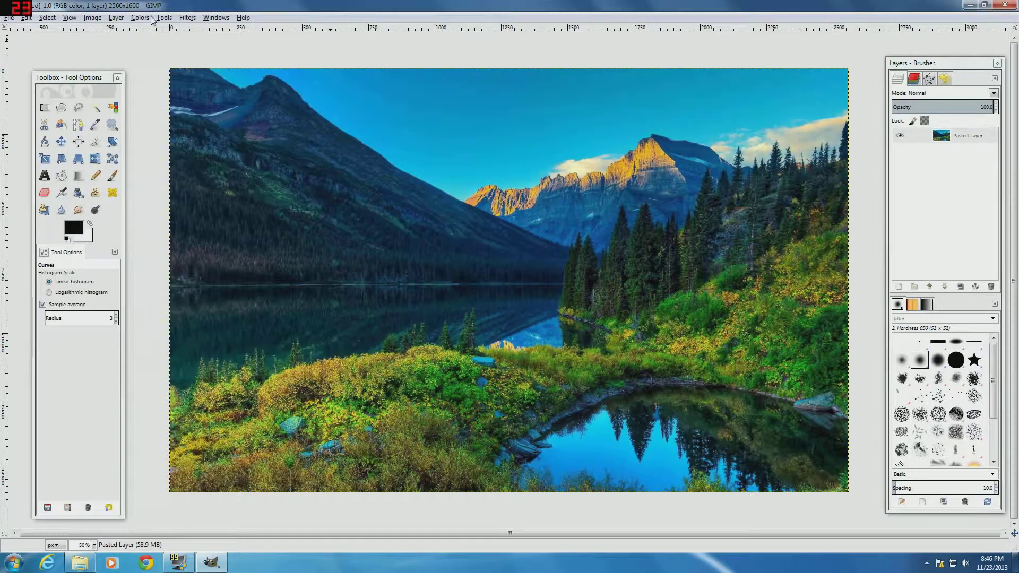
Try the Posterize adjustment on the photo with about 37, 2 and 192 posterize levels, and discard it
{"action": "left_click", "coordinate": [149, 18]}
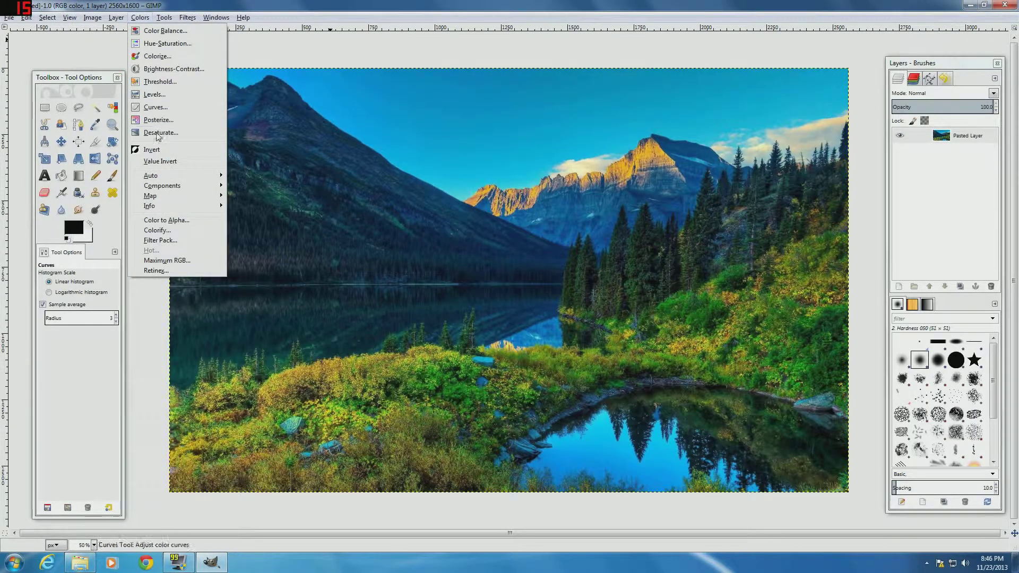
{"action": "left_click", "coordinate": [158, 120]}
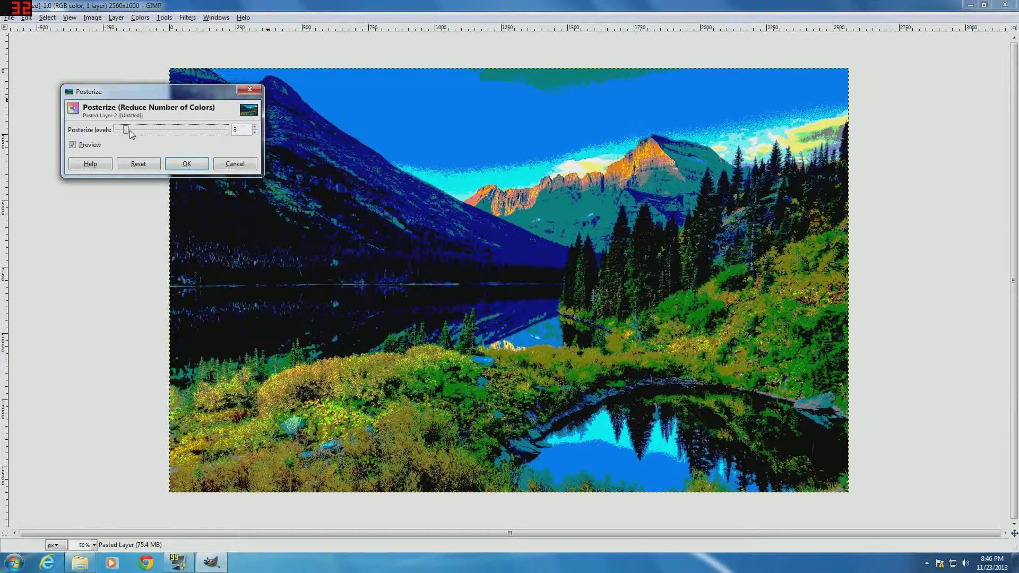
{"action": "left_click_drag", "start_coordinate": [126, 132], "coordinate": [162, 136]}
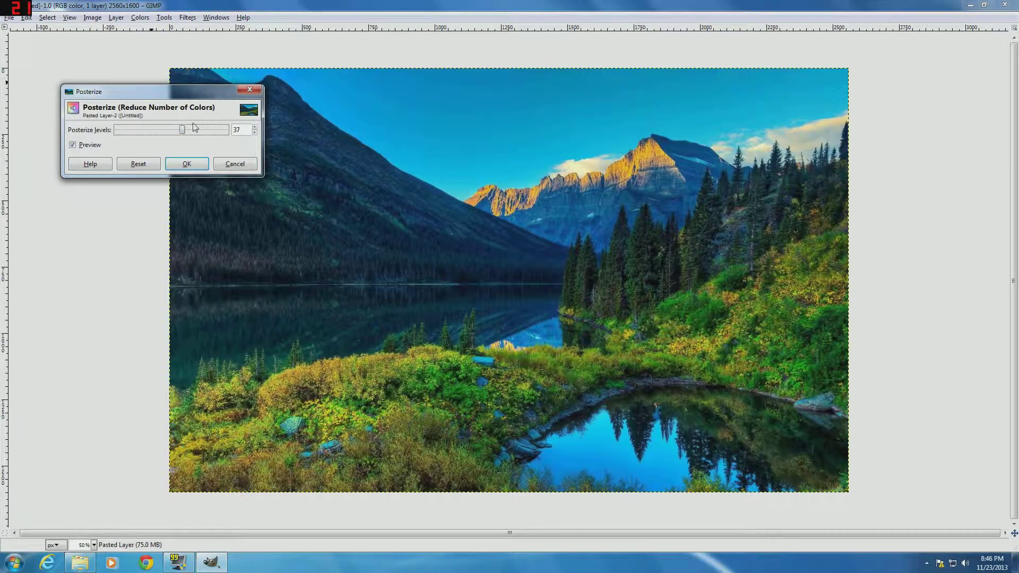
{"action": "left_click_drag", "start_coordinate": [149, 129], "coordinate": [105, 128]}
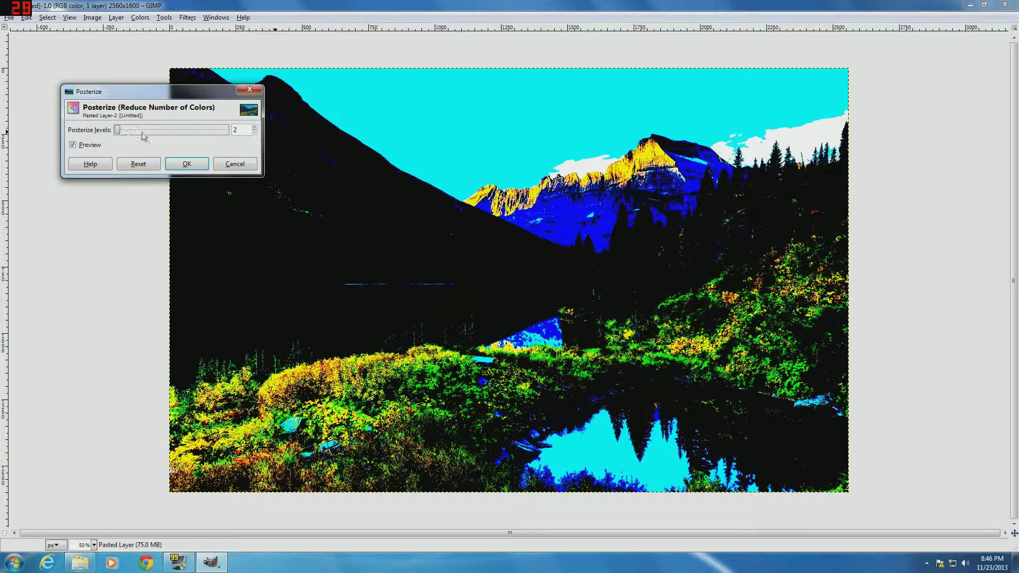
{"action": "left_click_drag", "start_coordinate": [128, 134], "coordinate": [227, 135]}
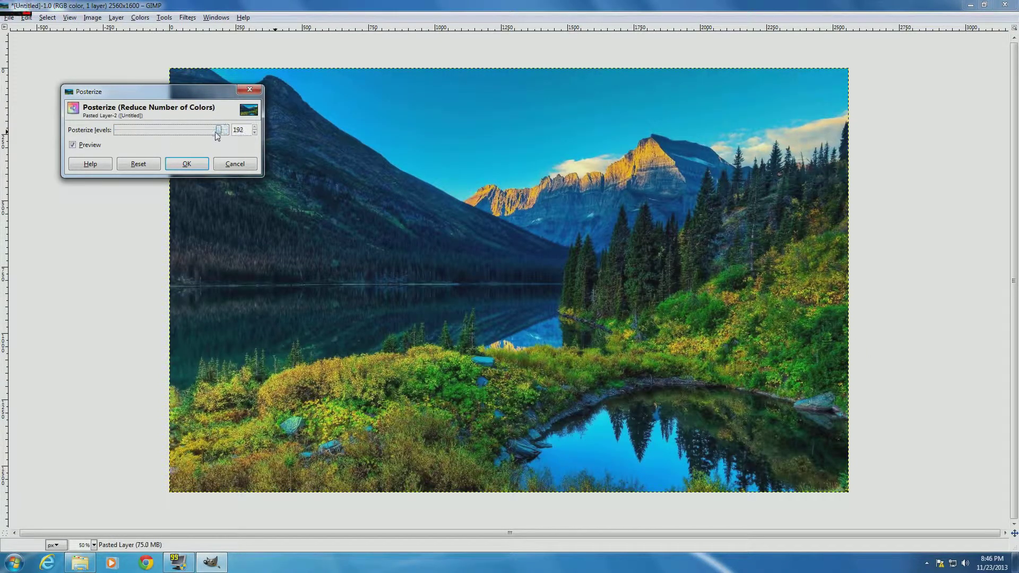
{"action": "left_click_drag", "start_coordinate": [201, 133], "coordinate": [267, 129]}
{"action": "left_click", "coordinate": [235, 164]}
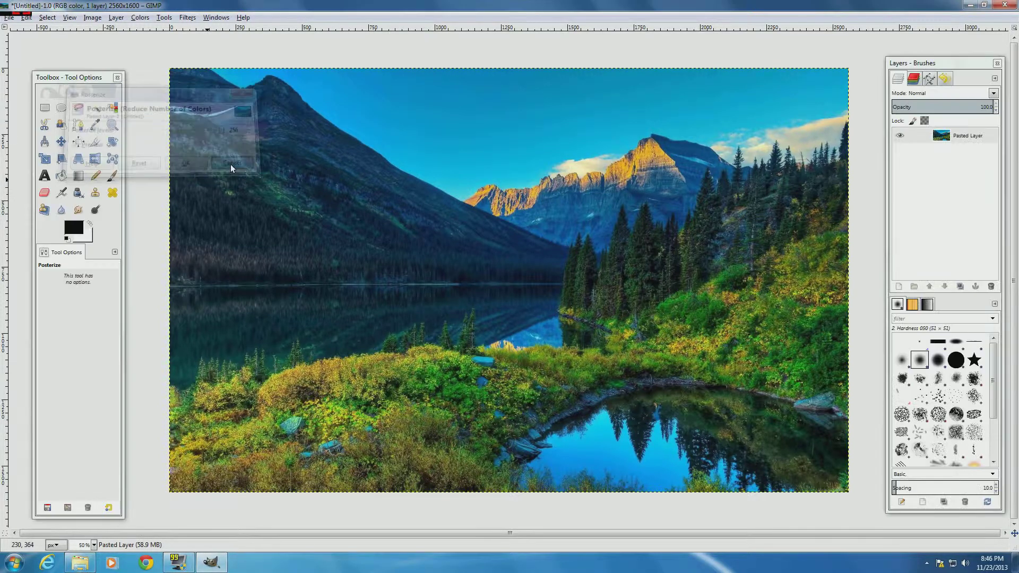
Reopen Posterize, try raising the posterize levels to about 159, and discard the adjustment
{"action": "left_click", "coordinate": [140, 18]}
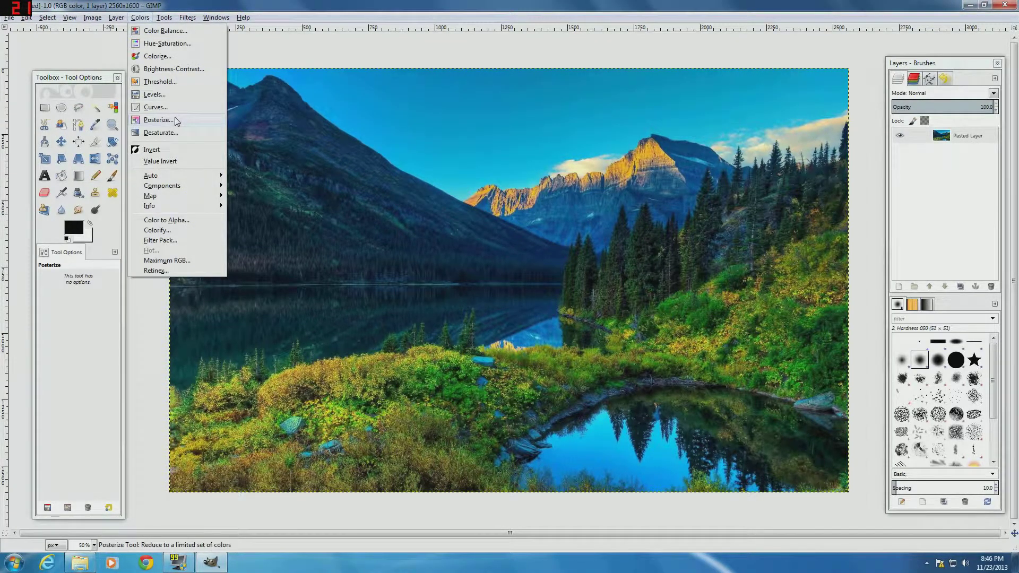
{"action": "left_click", "coordinate": [157, 120]}
{"action": "left_click_drag", "start_coordinate": [127, 134], "coordinate": [225, 132]}
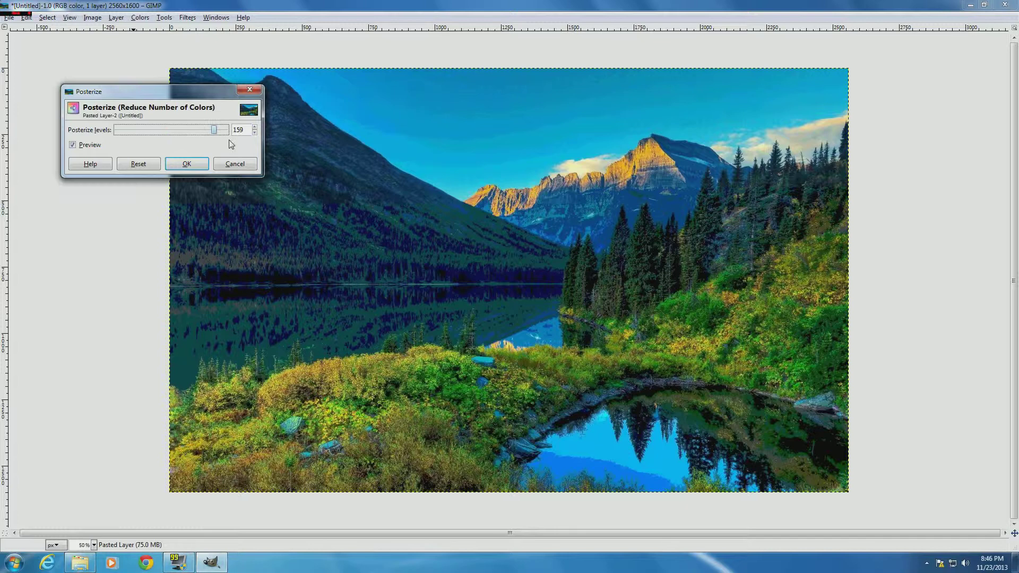
{"action": "left_click", "coordinate": [234, 164]}
Try the Desaturate adjustment with the Luminosity, Average and Lightness shades of gray, and discard it
{"action": "left_click", "coordinate": [140, 17]}
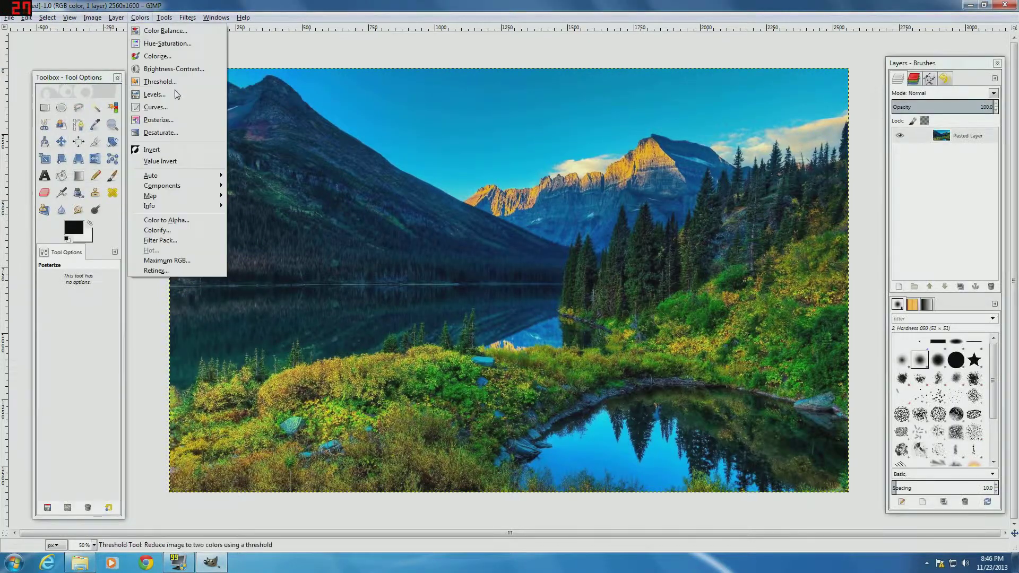
{"action": "left_click", "coordinate": [166, 132]}
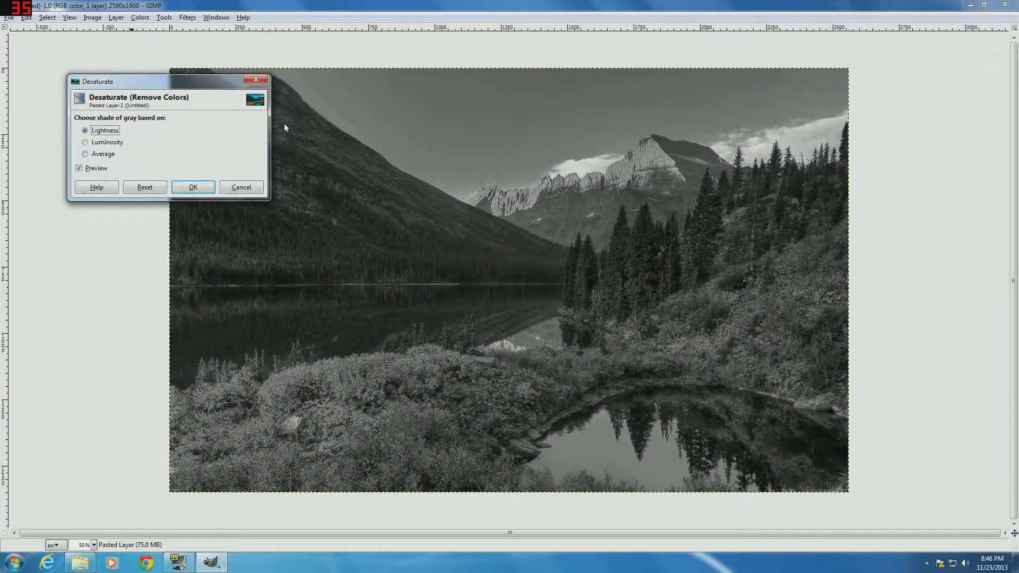
{"action": "left_click", "coordinate": [118, 146]}
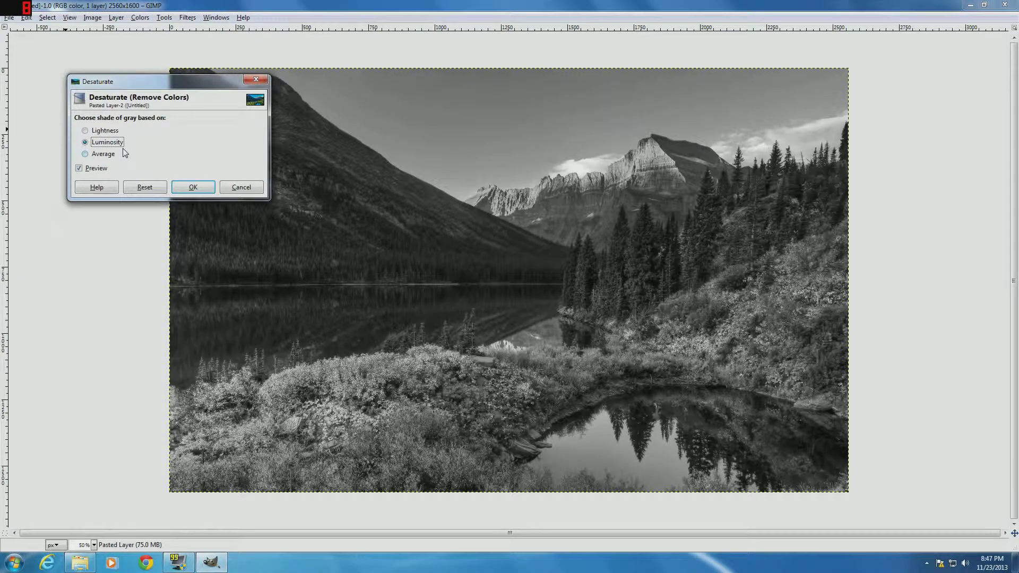
{"action": "left_click", "coordinate": [100, 154]}
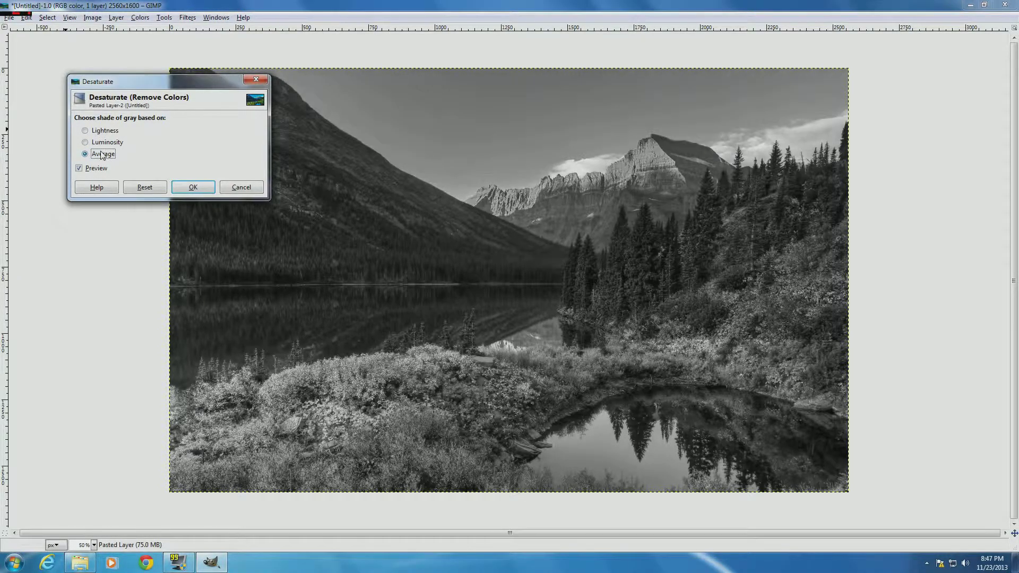
{"action": "left_click", "coordinate": [101, 133]}
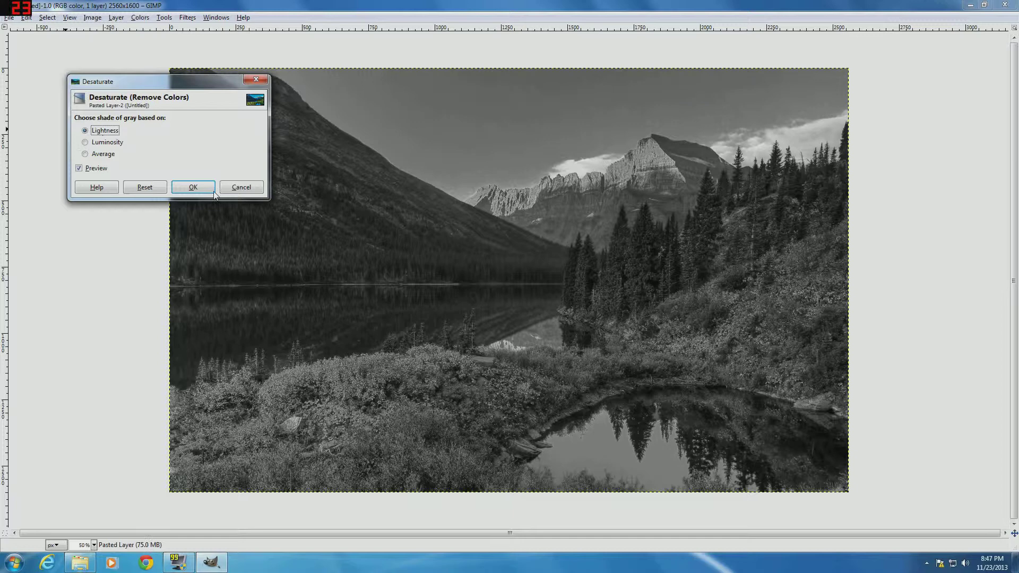
{"action": "left_click", "coordinate": [247, 189]}
Try inverting the photo's colours, and invert them a second time to restore the original
{"action": "left_click", "coordinate": [141, 17]}
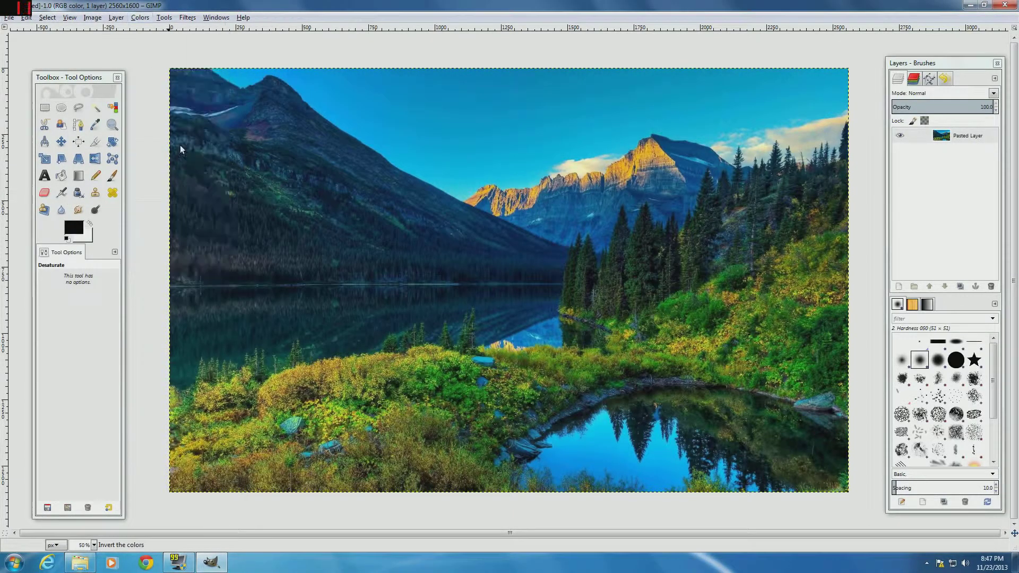
{"action": "left_click", "coordinate": [180, 147]}
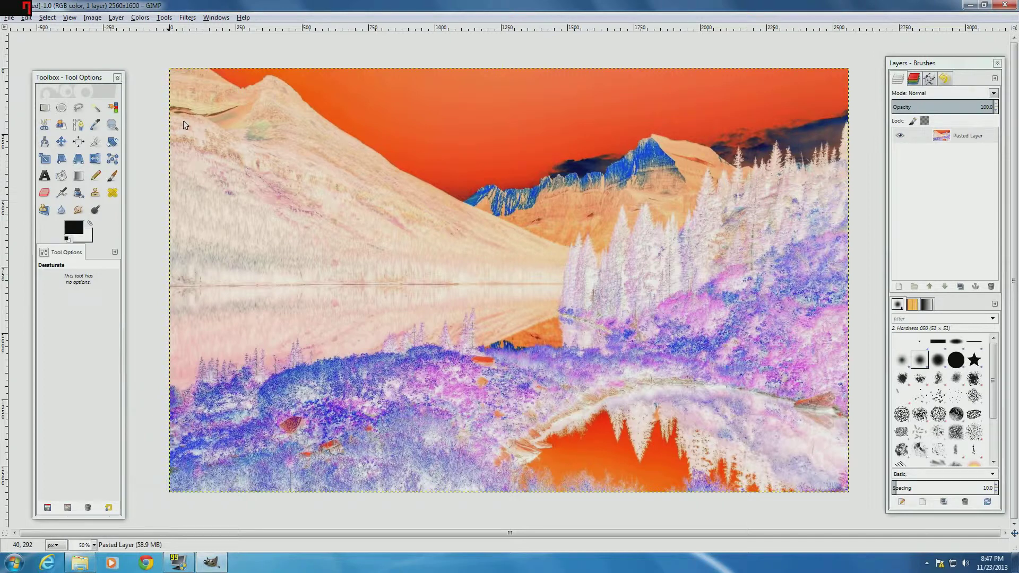
{"action": "left_click", "coordinate": [139, 17]}
{"action": "left_click", "coordinate": [159, 146]}
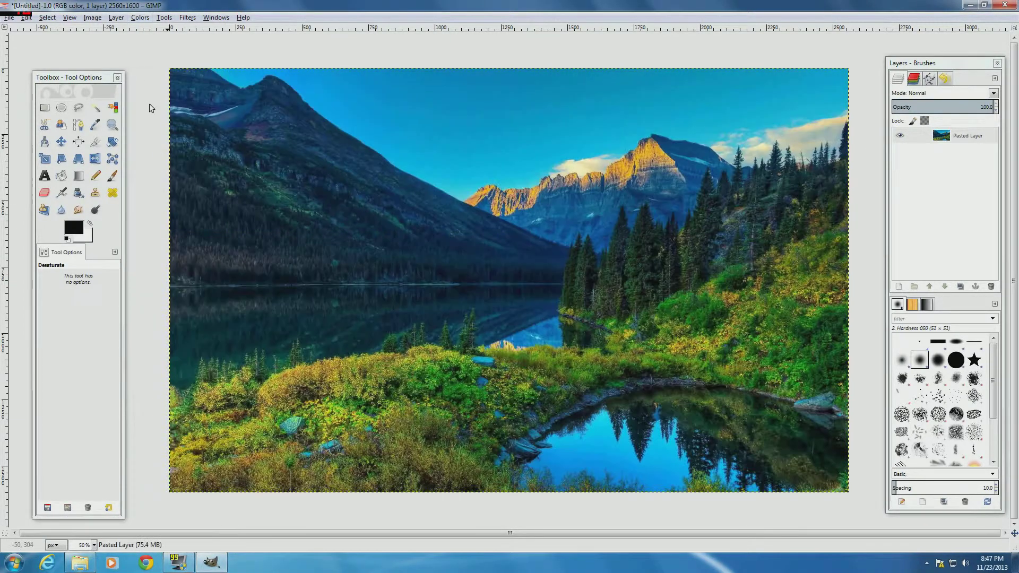
{"action": "left_click", "coordinate": [141, 18]}
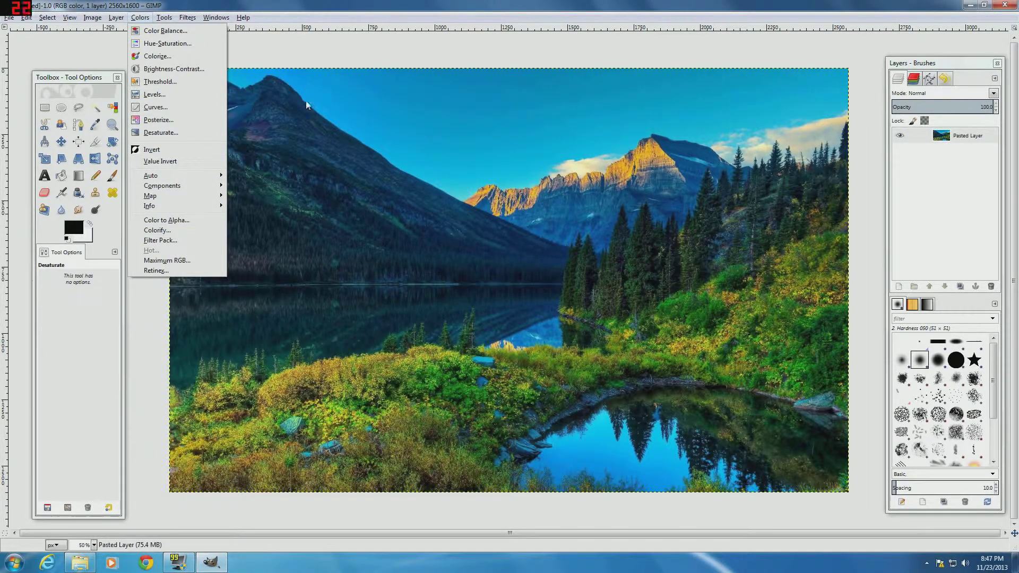
{"action": "mouse_move", "coordinate": [163, 18]}
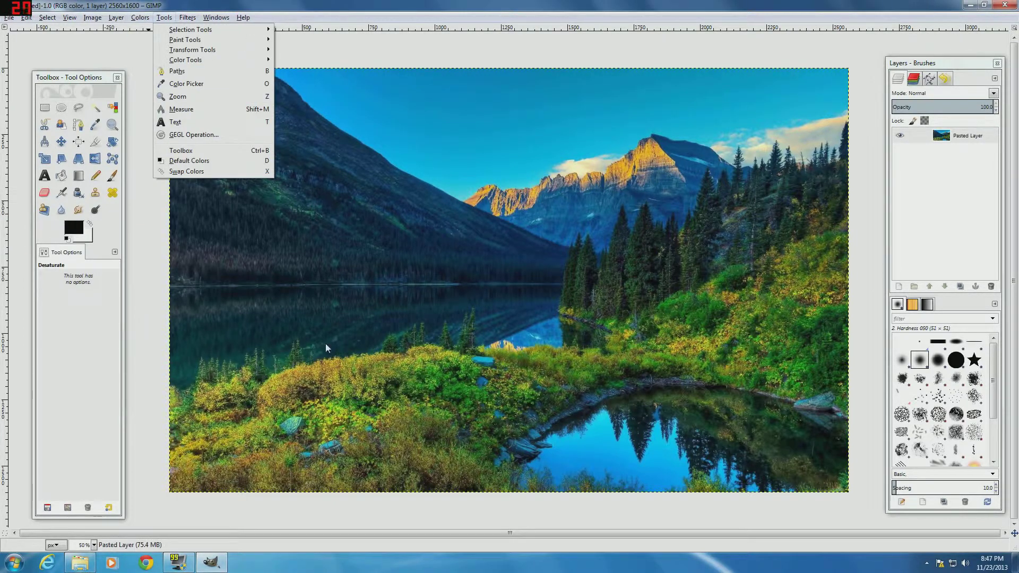
{"action": "left_click", "coordinate": [346, 44]}
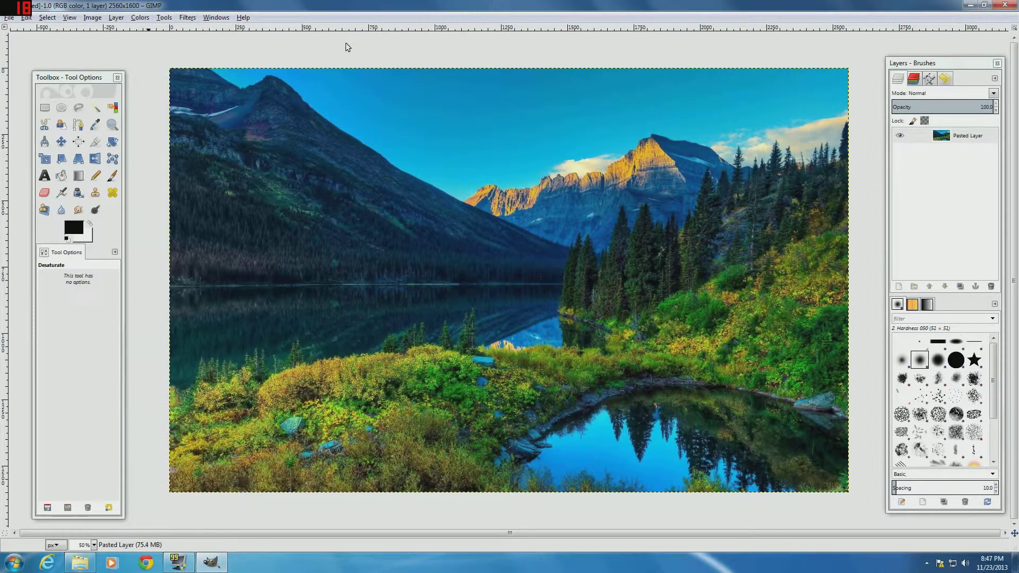